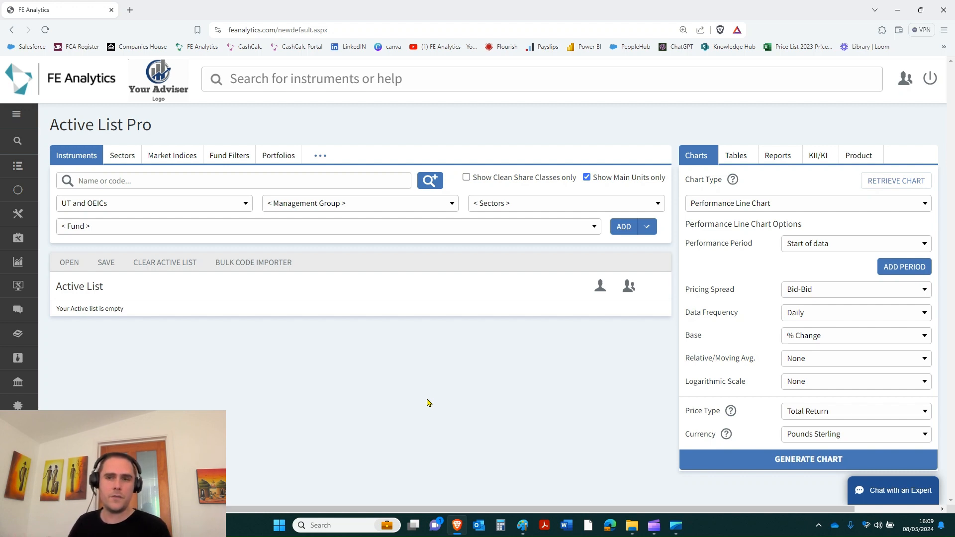
Open the Investment Forecaster from the portfolio tools and maximize its window.
mouse_move(34, 261)
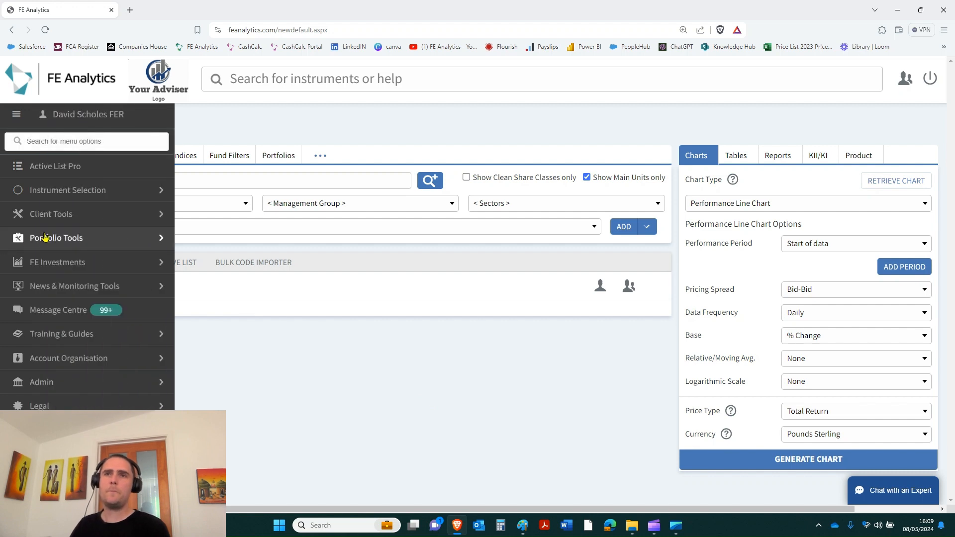
click(39, 242)
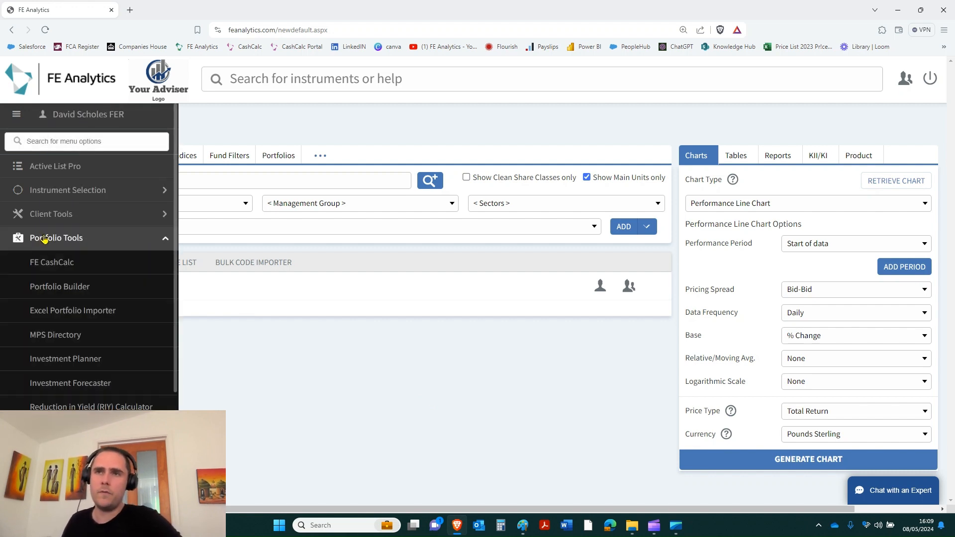
click(99, 389)
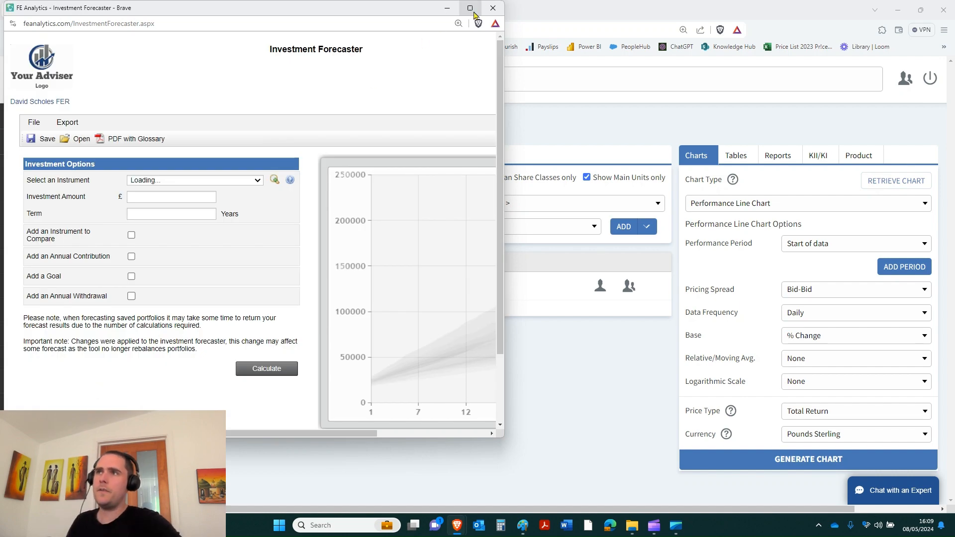
click(470, 8)
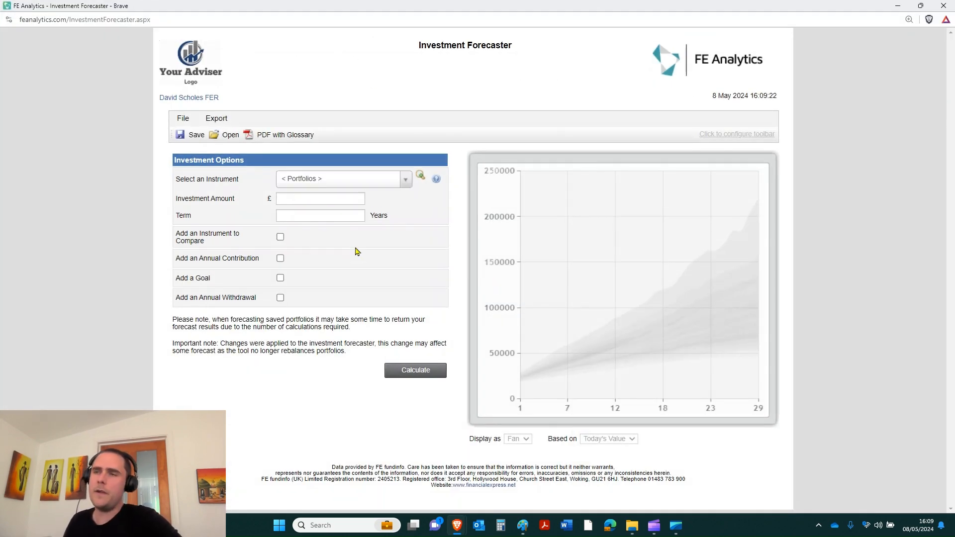
Search the portfolios for "att" and choose Attitude to Risk - 3 as the instrument to forecast.
click(334, 183)
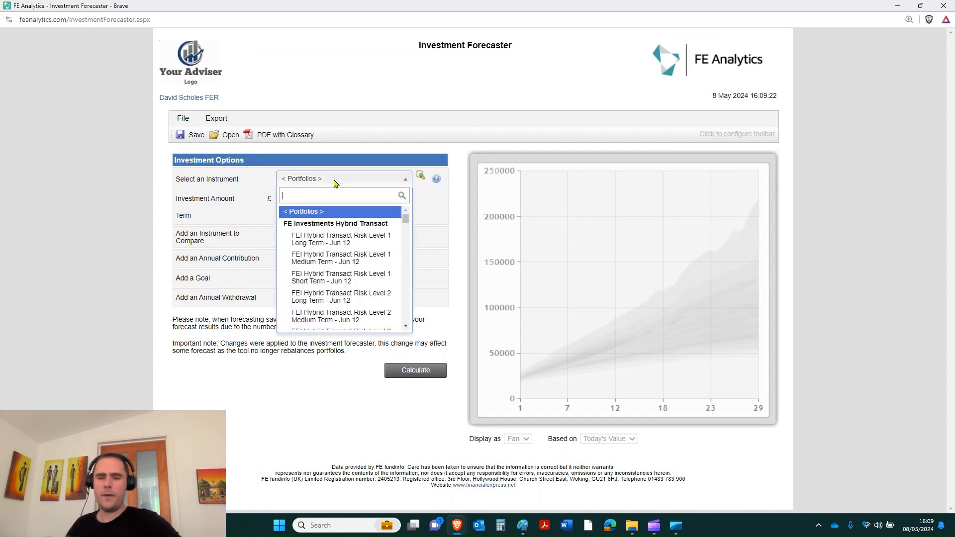
click(334, 184)
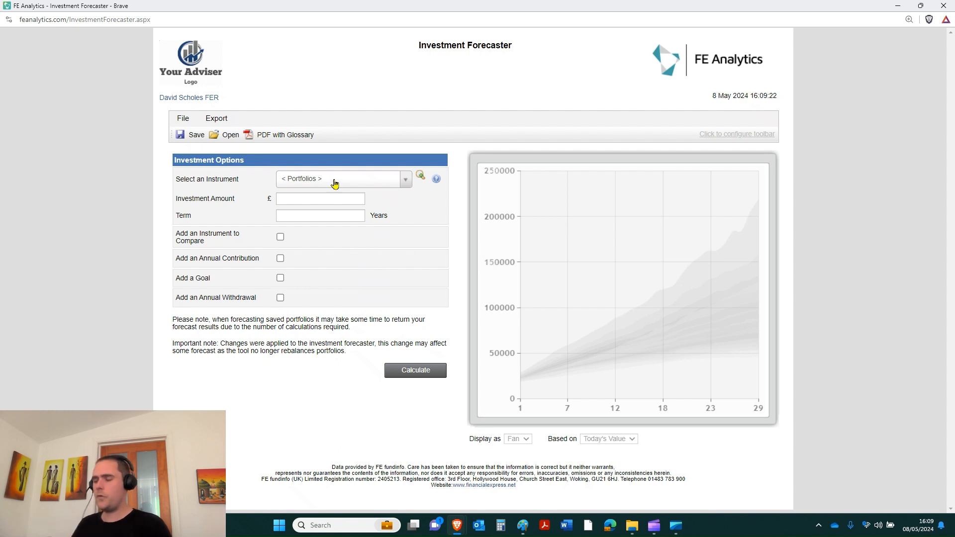
click(334, 183)
text(att)
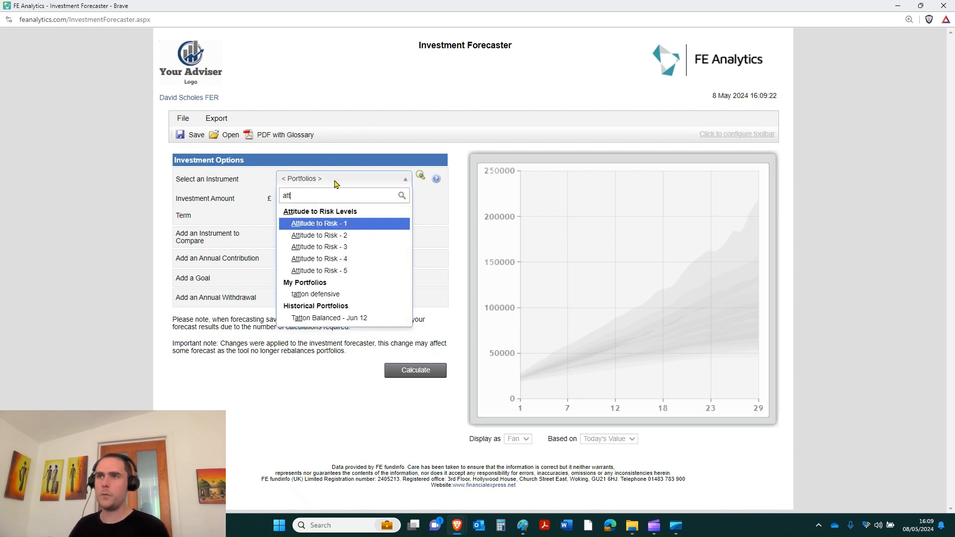
click(343, 249)
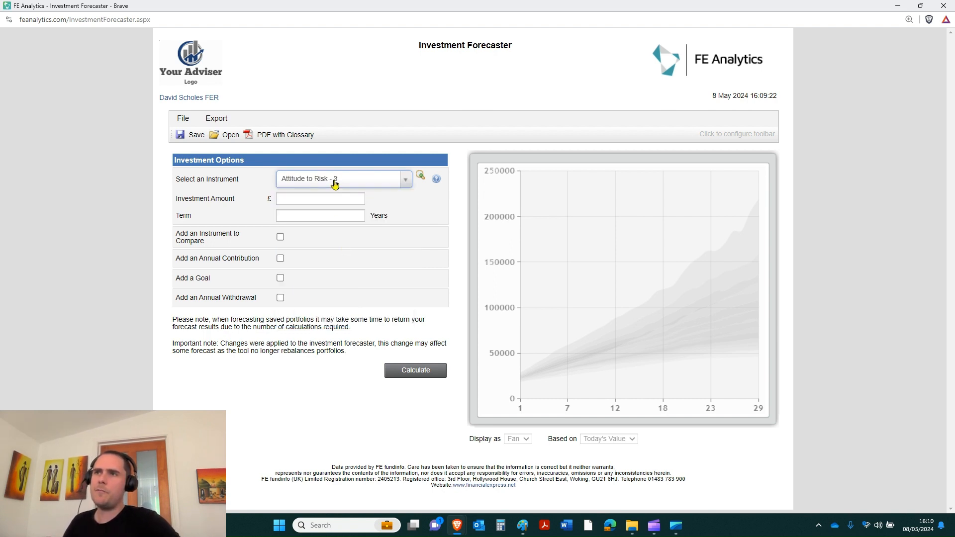
Set the investment amount to £300000 and the term to 15 years, and calculate the forecast.
click(314, 197)
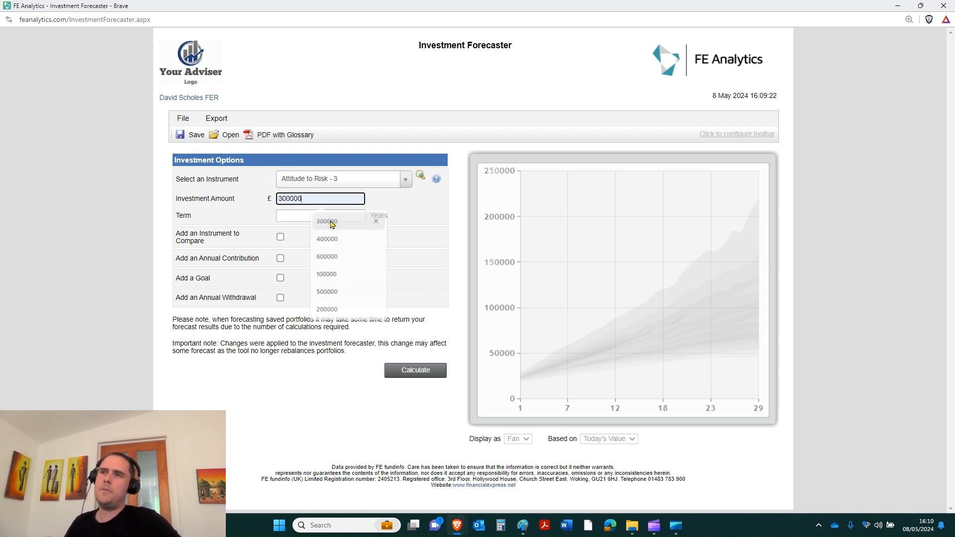
click(324, 220)
click(321, 213)
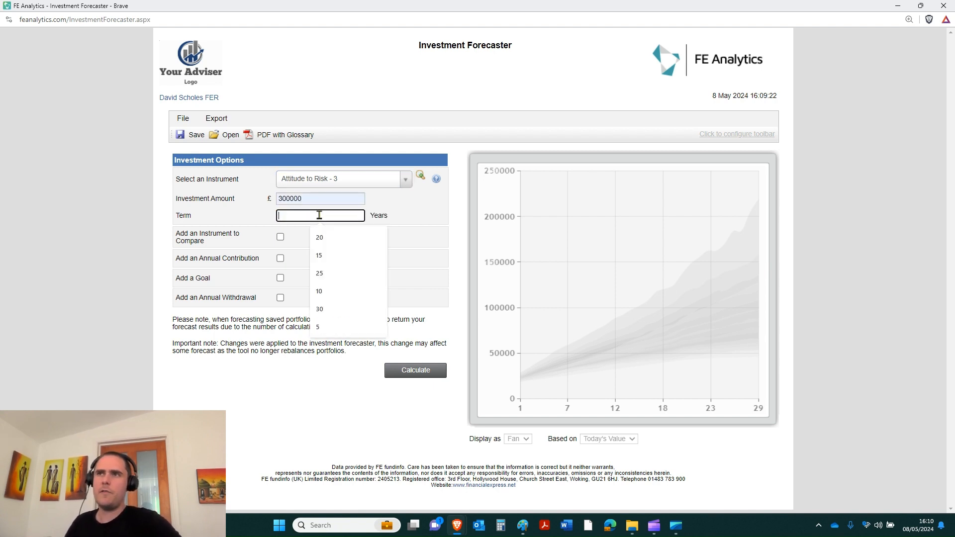
click(331, 252)
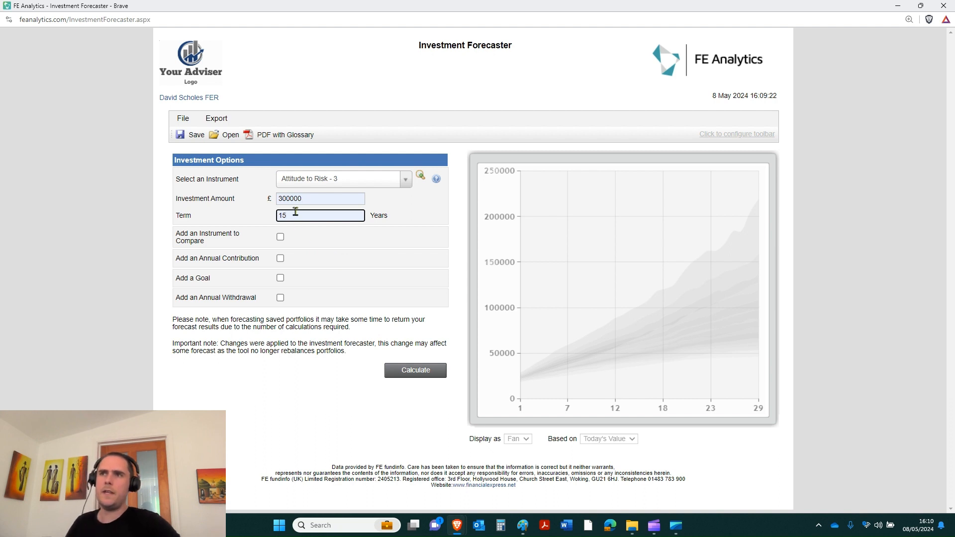
click(409, 374)
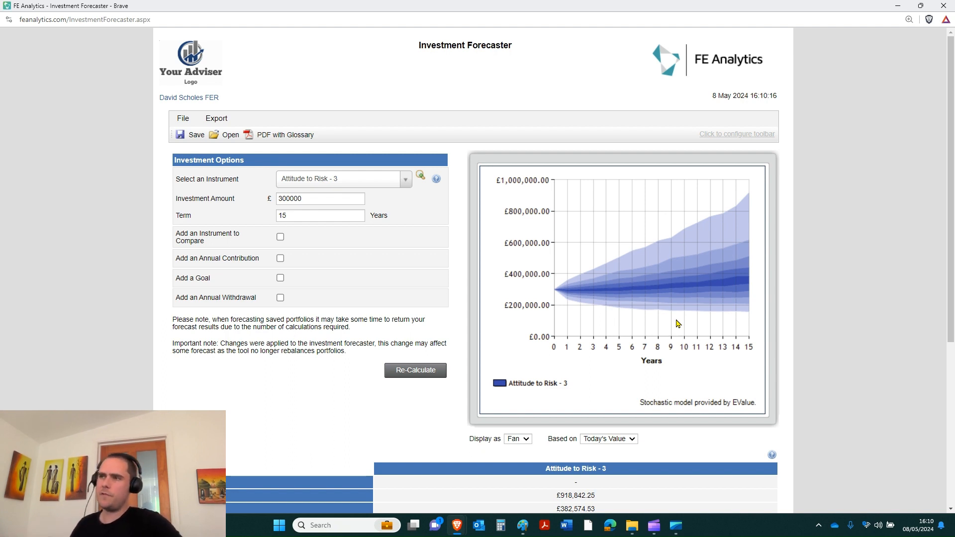
Look at the value bases available for the forecast chart, keeping Today's Value.
scroll(676, 324, down, 1)
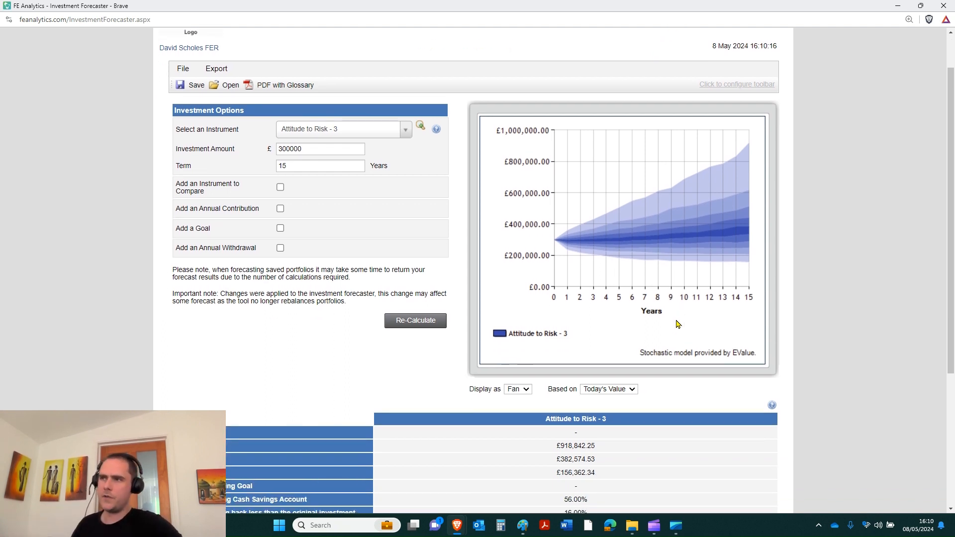
drag(548, 390, 578, 390)
click(602, 390)
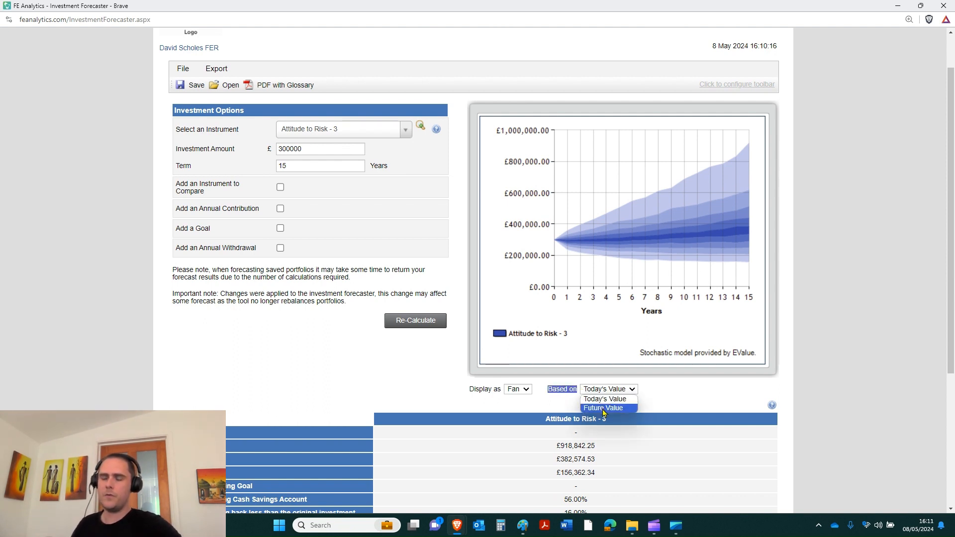
click(659, 390)
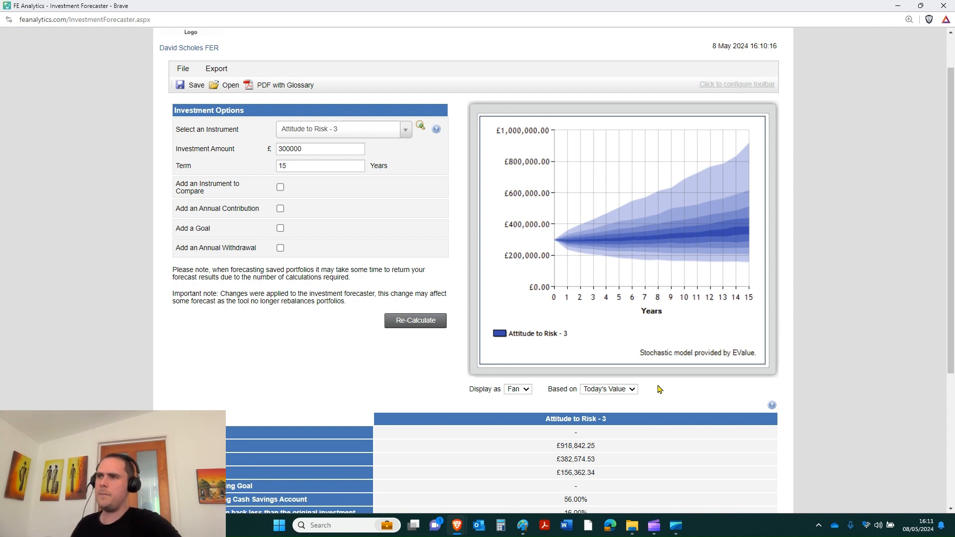
Review the high, mid and low returns, the chance of beating cash savings and the chance of getting back less than invested.
scroll(660, 389, down, 3)
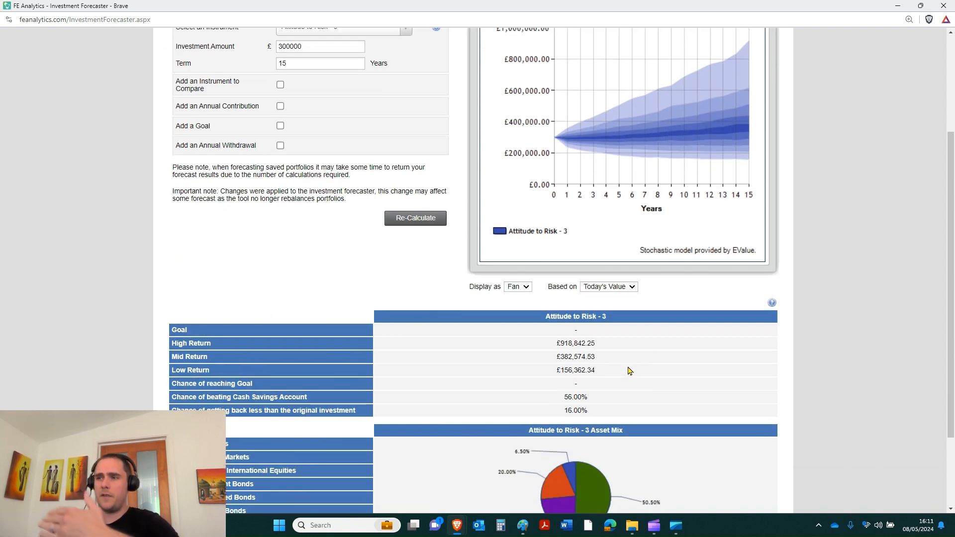
triple_click(572, 298)
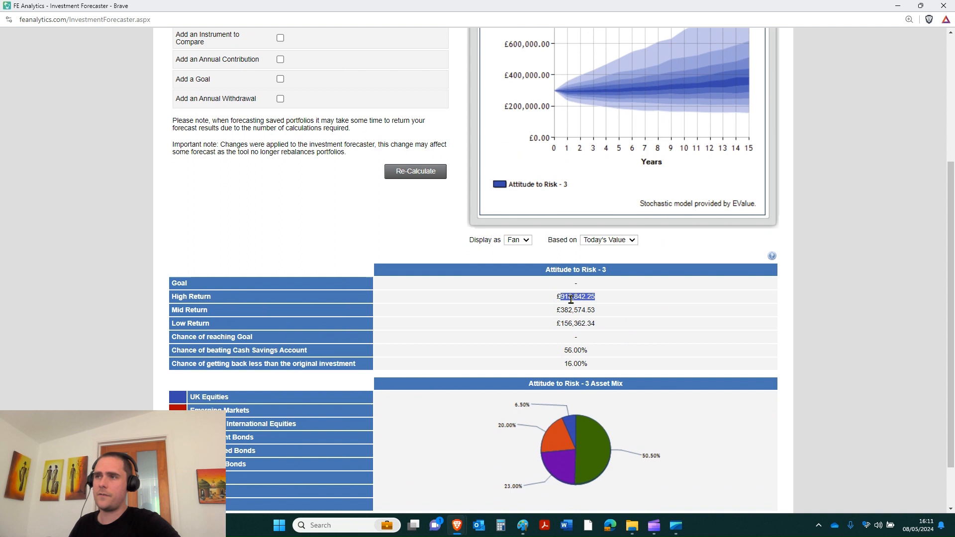
triple_click(574, 323)
triple_click(574, 311)
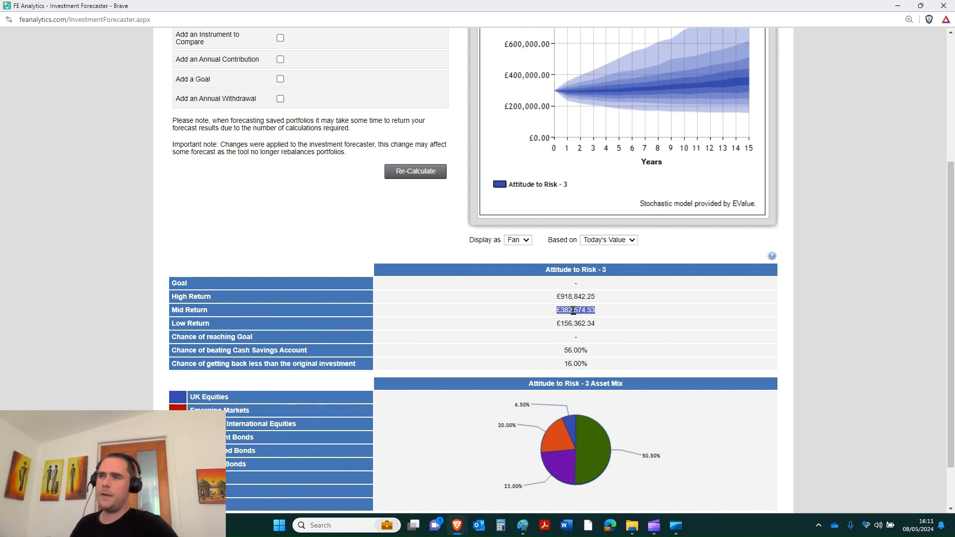
triple_click(583, 351)
click(591, 368)
drag(591, 368, 550, 369)
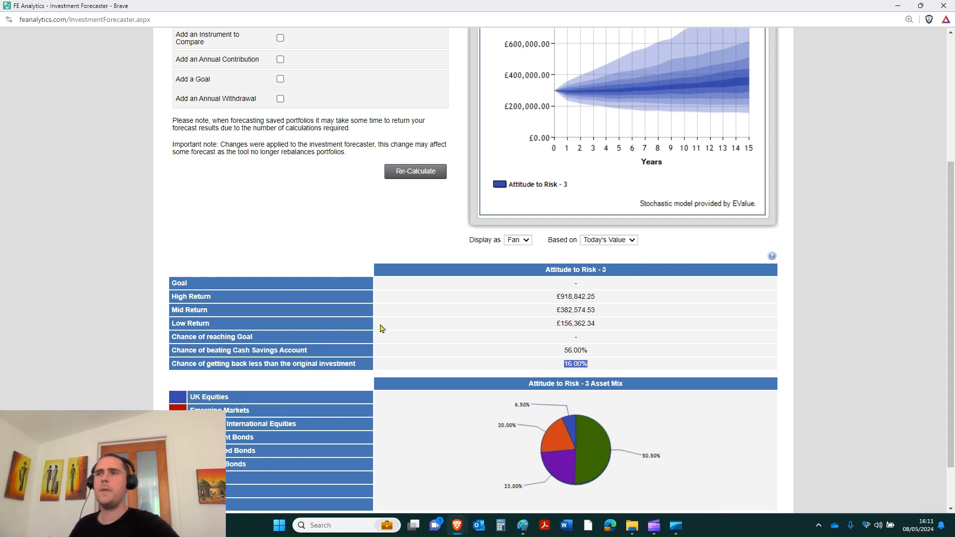
Add Attitude to Risk - 4 as an instrument to compare in the investment options.
scroll(381, 328, up, 4)
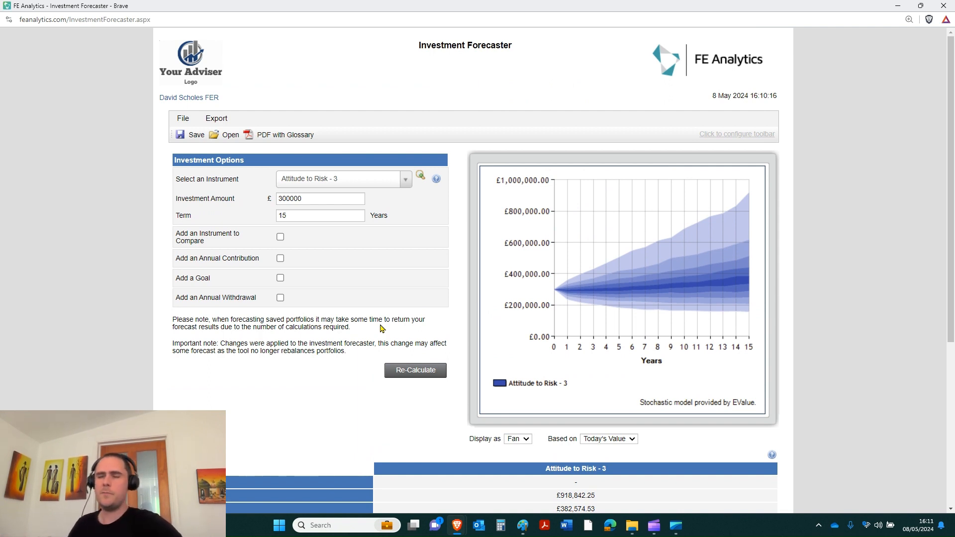
triple_click(199, 243)
click(280, 237)
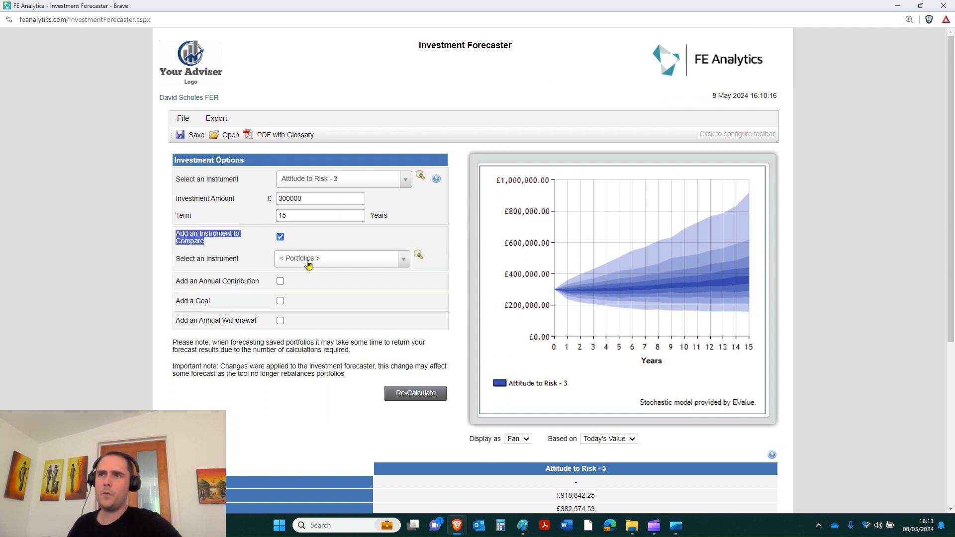
click(309, 265)
text(att)
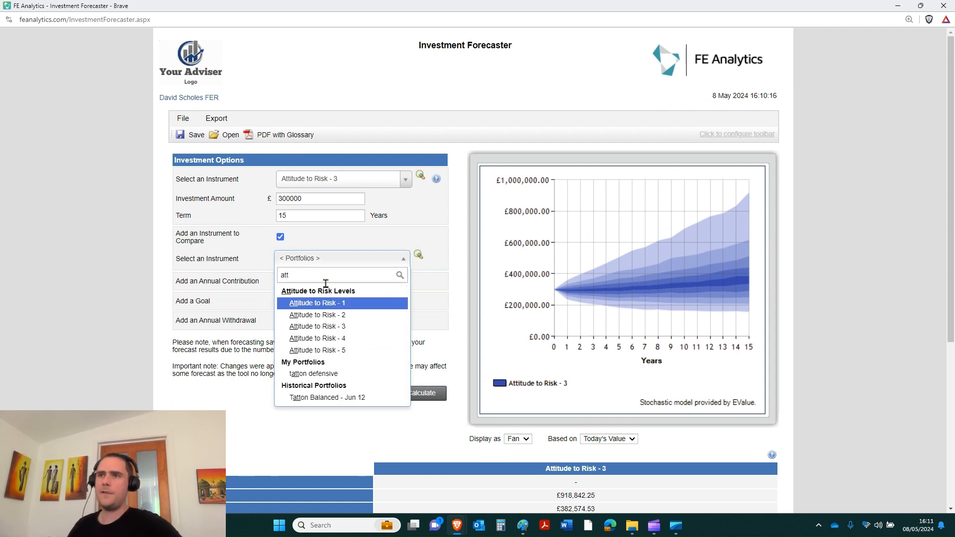
click(339, 339)
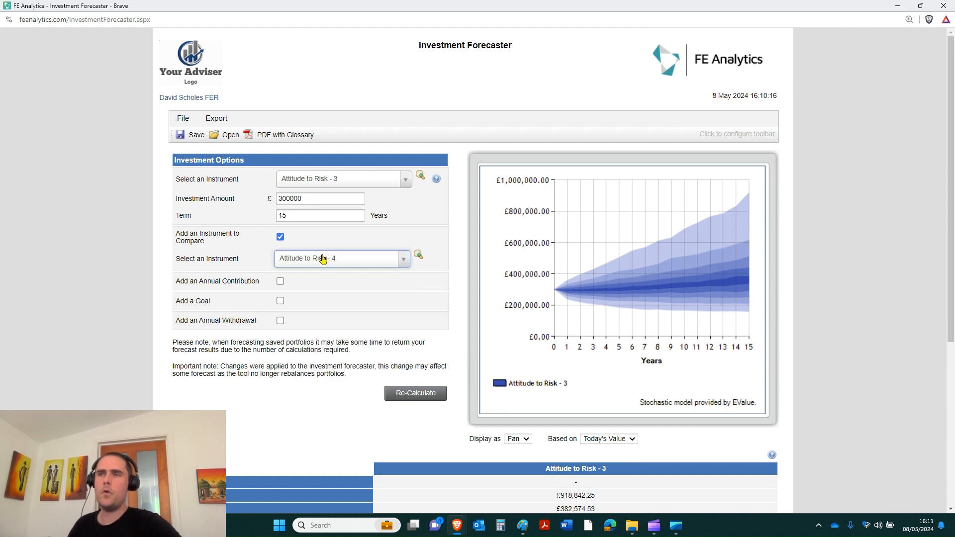
Add a goal amount of £400000 and recalculate the forecast.
triple_click(187, 302)
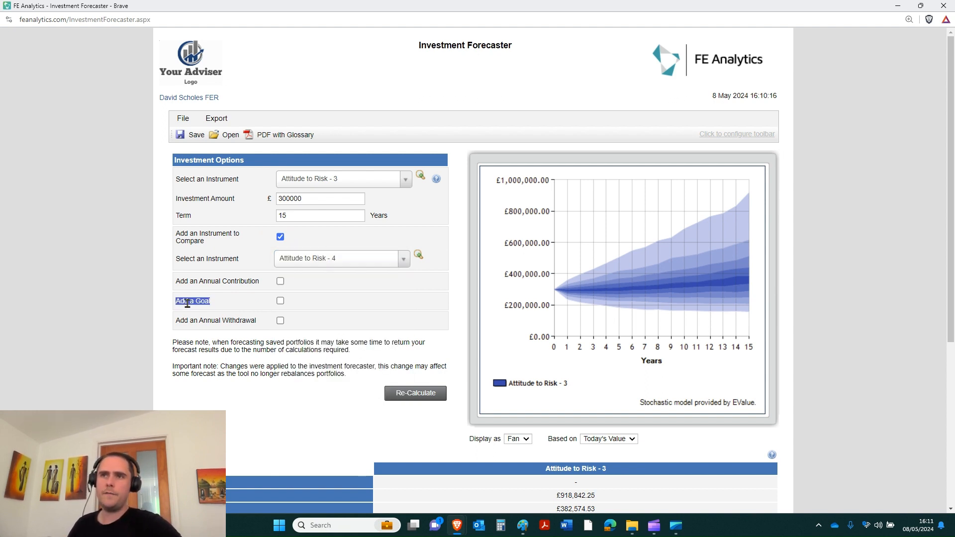
click(280, 301)
click(306, 321)
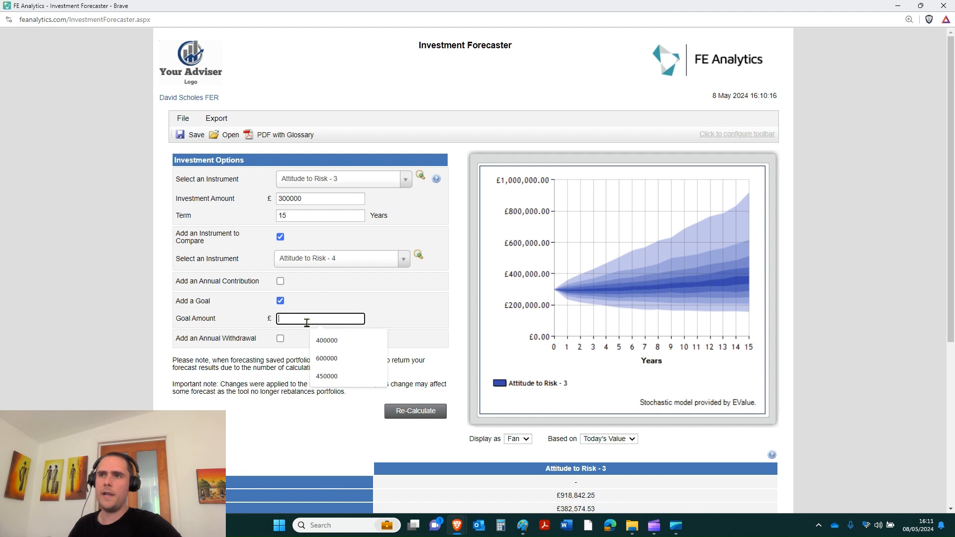
click(321, 340)
drag(303, 320, 279, 320)
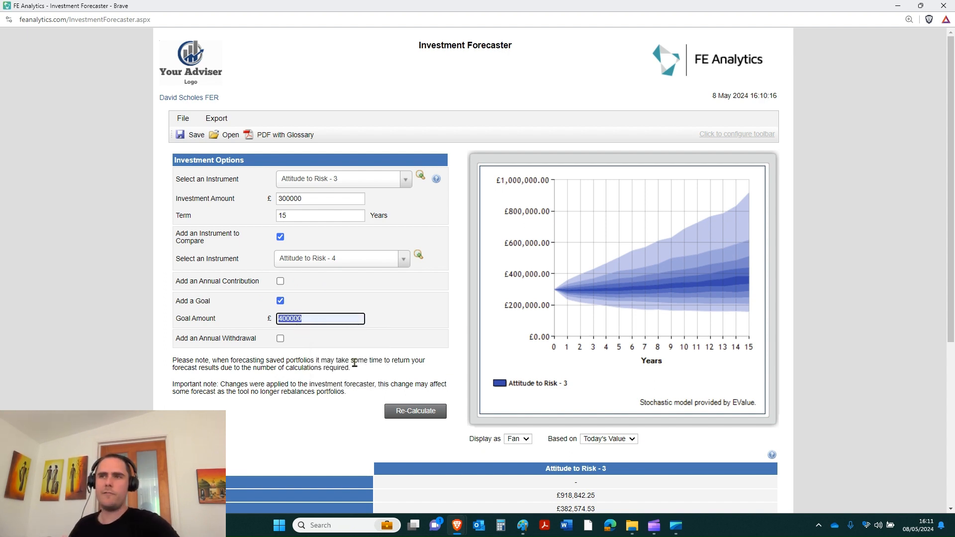
click(413, 418)
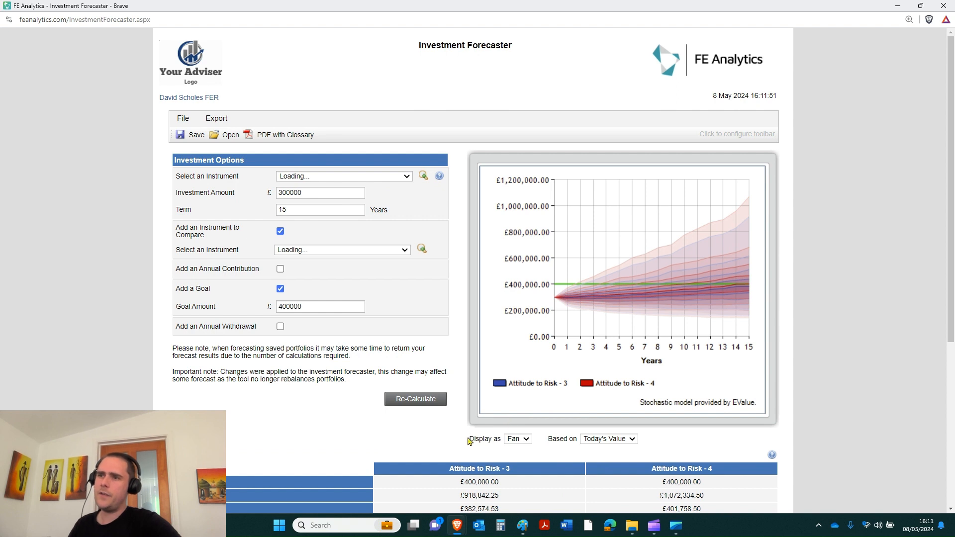
Display the comparison forecast as a Pod chart, and change the display to Bar.
drag(469, 439, 500, 439)
click(520, 440)
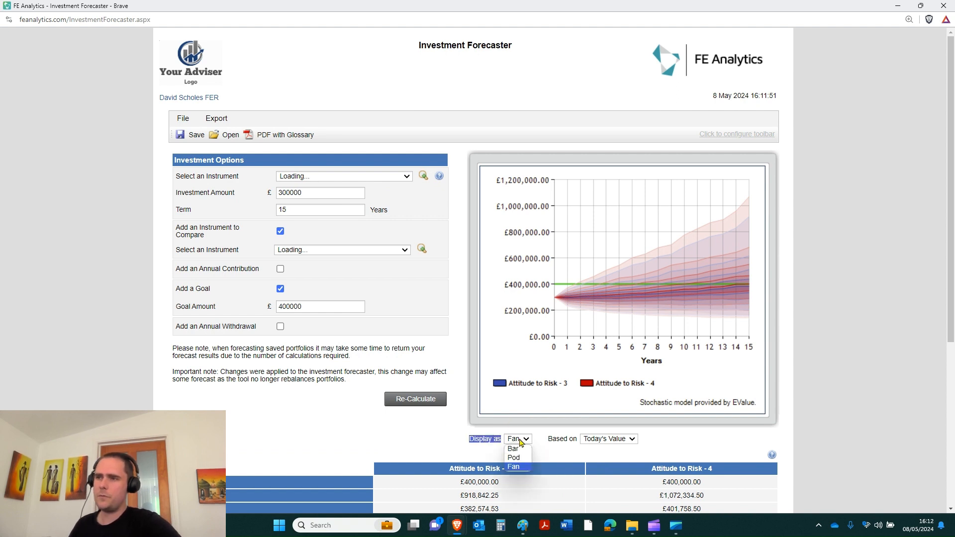
click(515, 457)
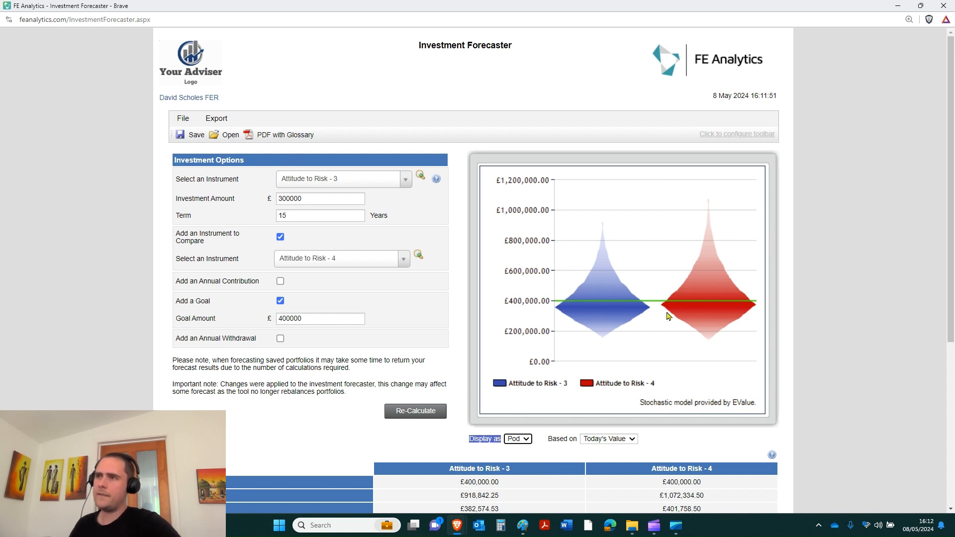
click(522, 440)
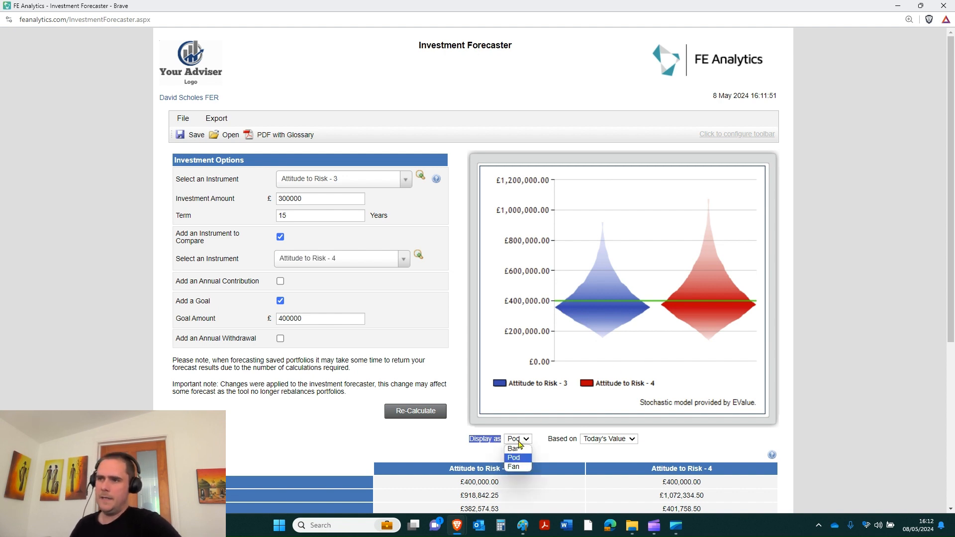
click(521, 454)
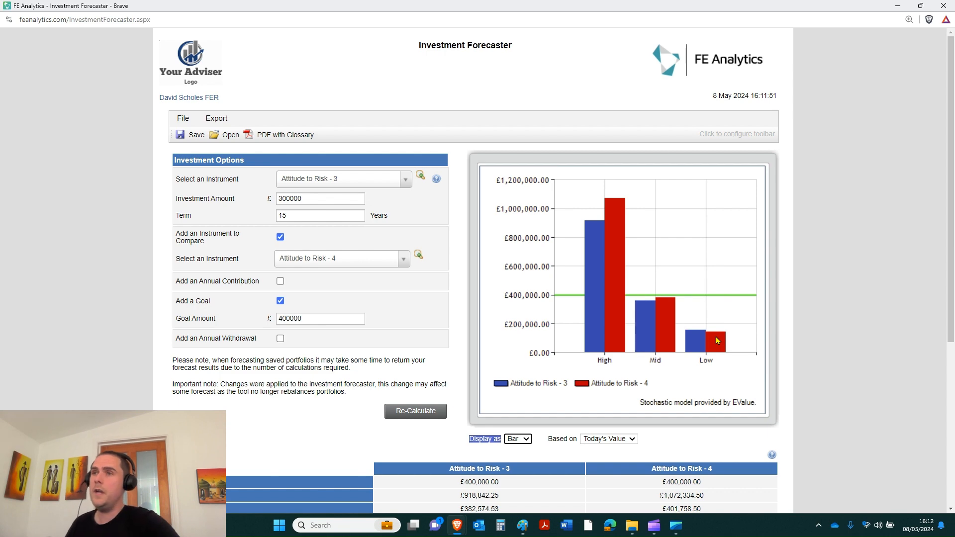
Review Attitude to Risk - 4's chances of reaching the goal, beating cash savings and getting back less than the original investment.
scroll(719, 310, down, 4)
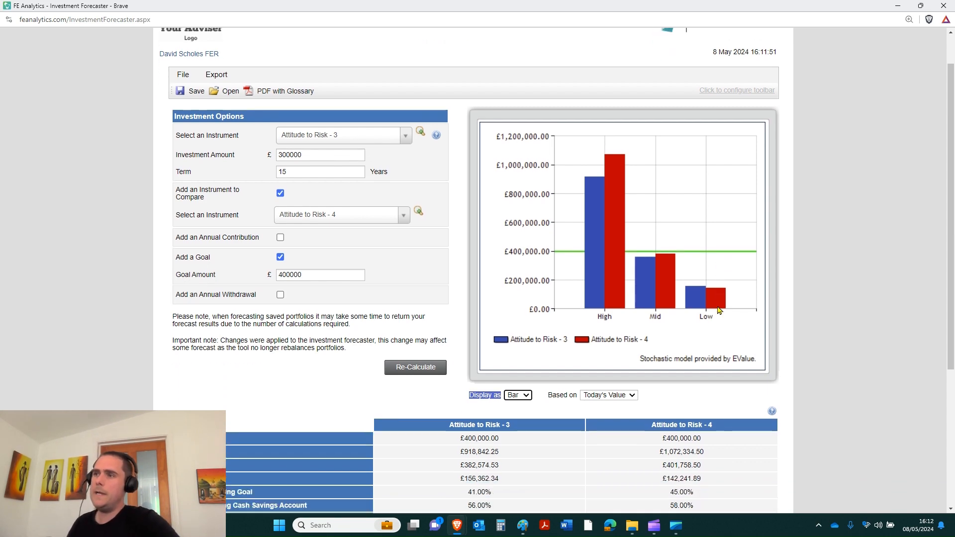
scroll(719, 310, down, 1)
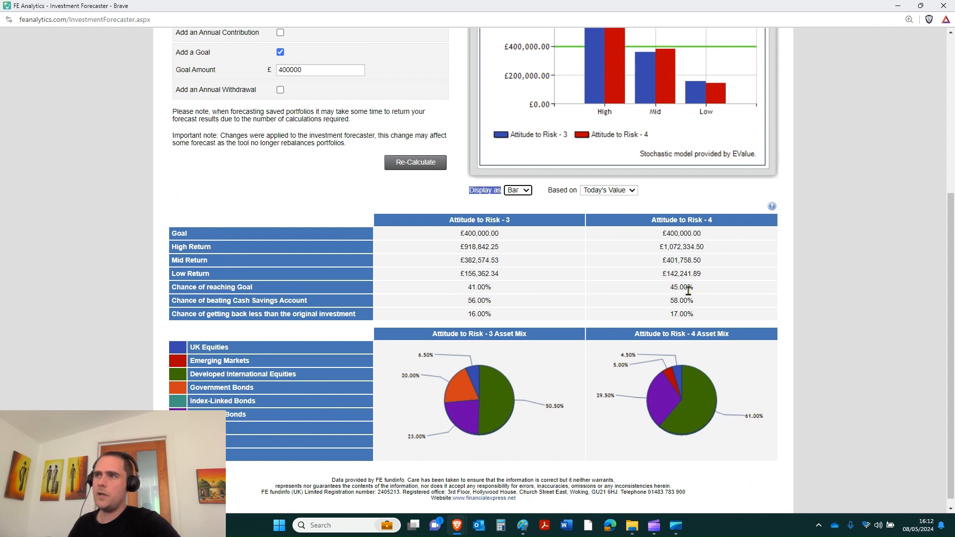
drag(689, 287, 670, 288)
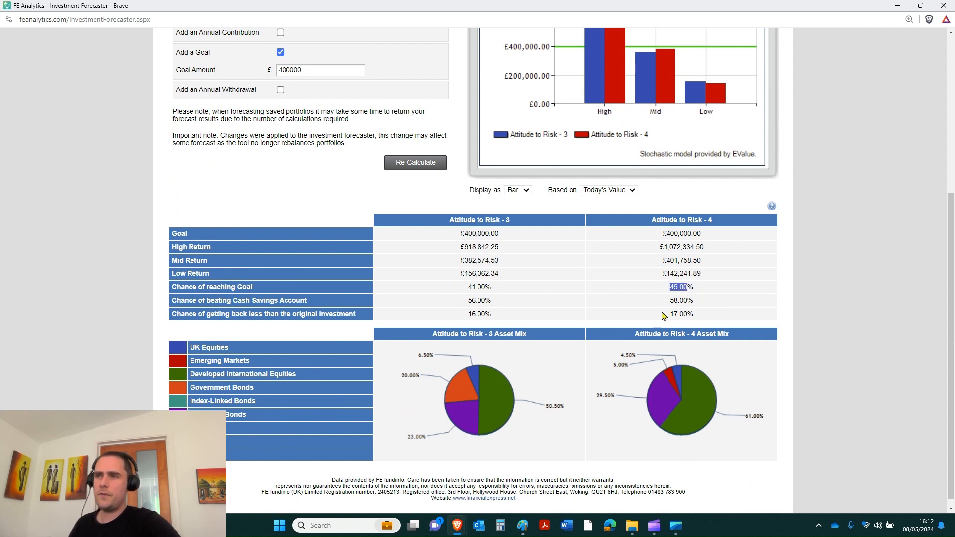
double_click(673, 300)
click(675, 312)
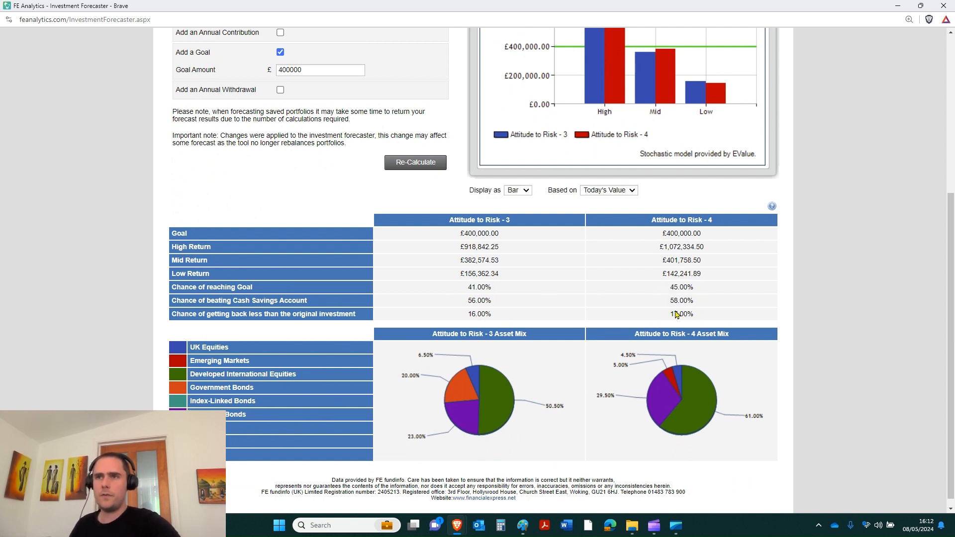
Replace Attitude to Risk - 3 with the client's saved Pension portfolio as the main instrument and recalculate the forecast.
drag(670, 314, 695, 317)
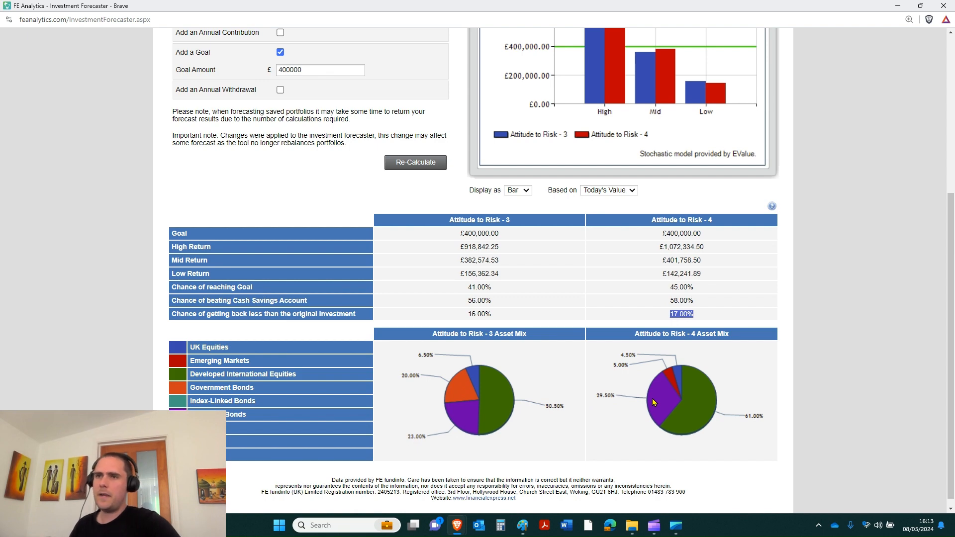
scroll(652, 399, up, 5)
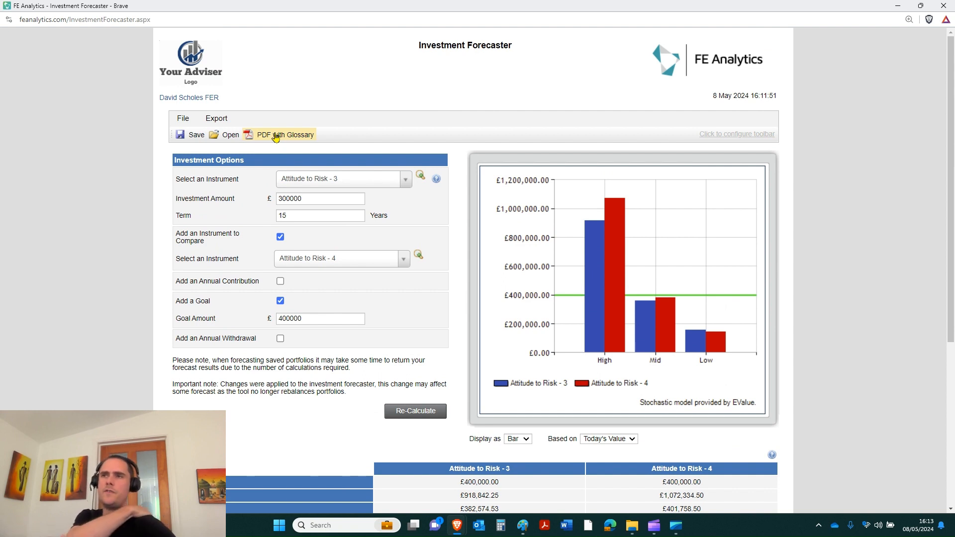
click(364, 179)
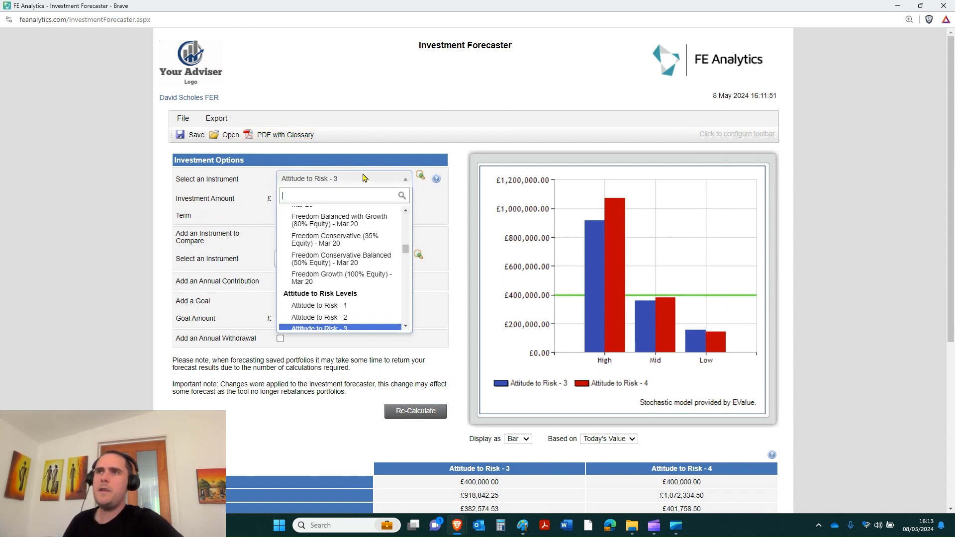
text(keith ba)
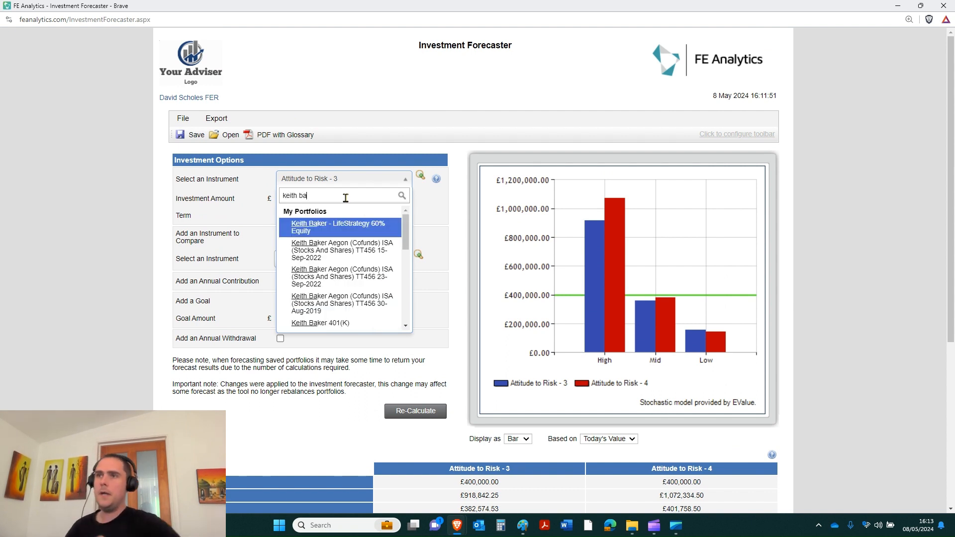
scroll(331, 244, down, 5)
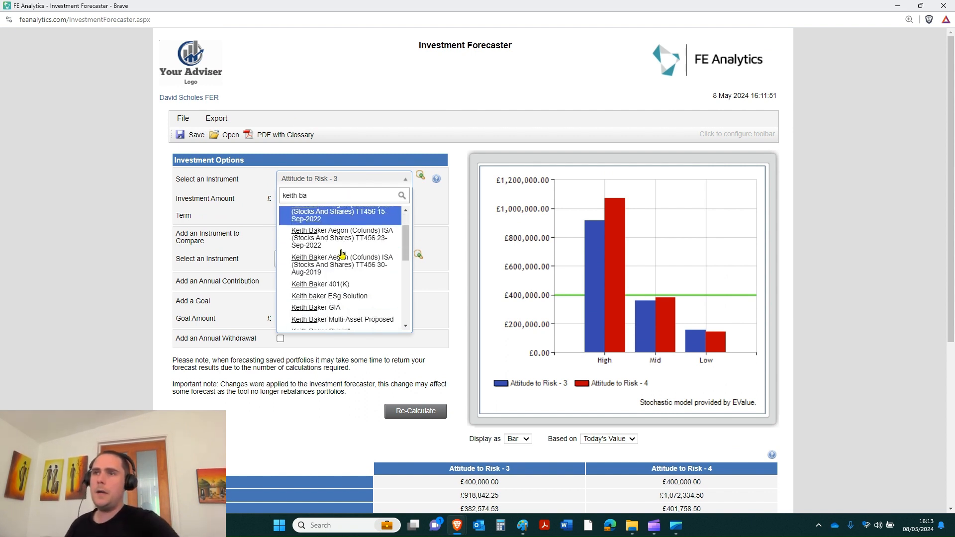
click(332, 234)
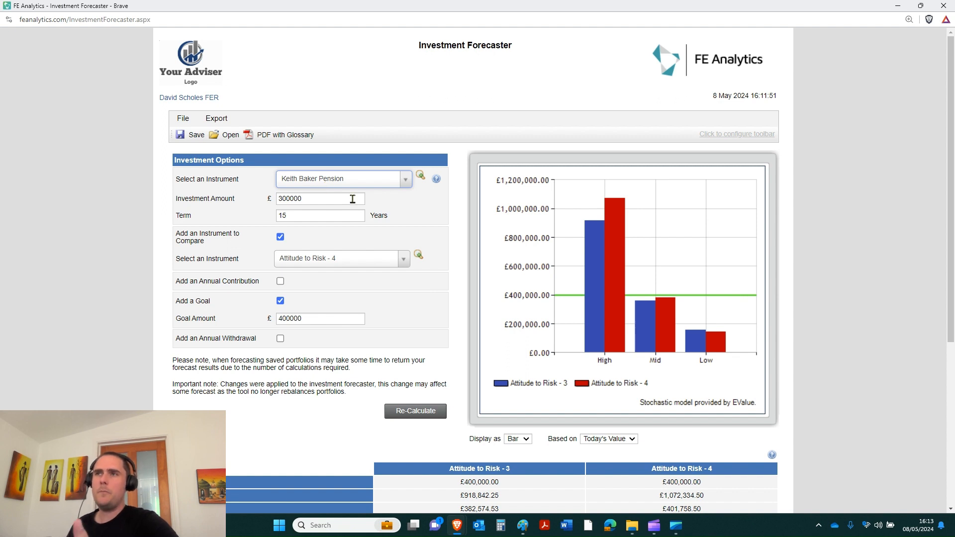
click(400, 412)
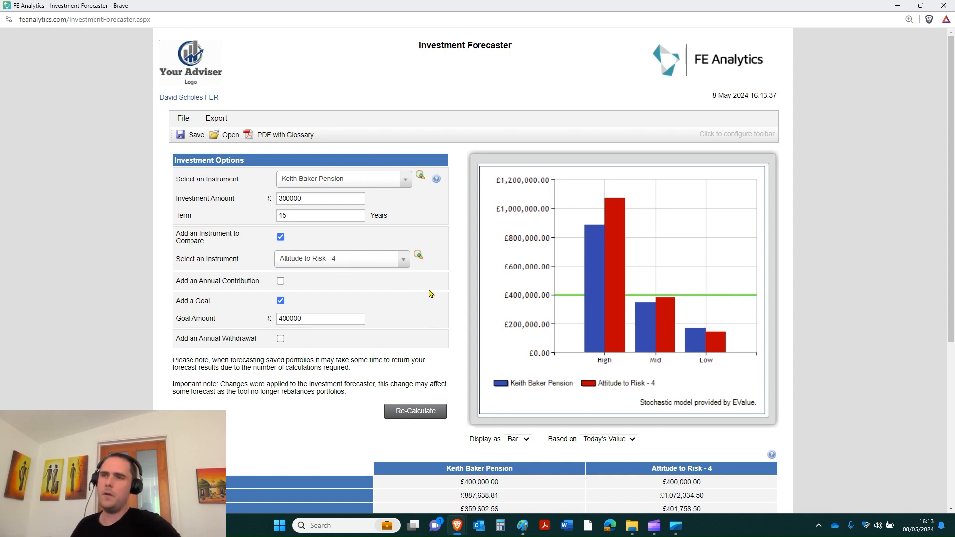
Change the comparison instrument to Vanguard - LifeStrategy 80% and recalculate the forecast against the pension.
scroll(672, 253, down, 4)
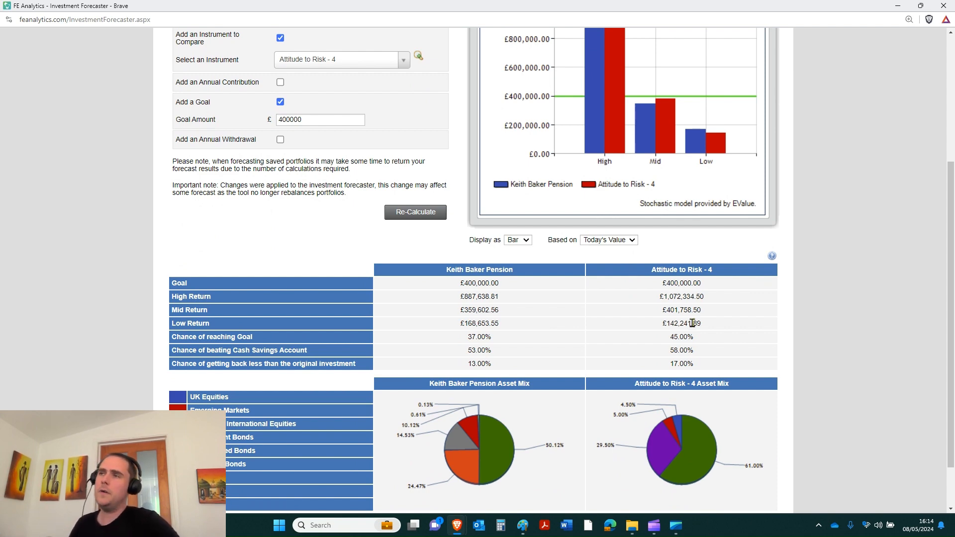
scroll(693, 323, up, 3)
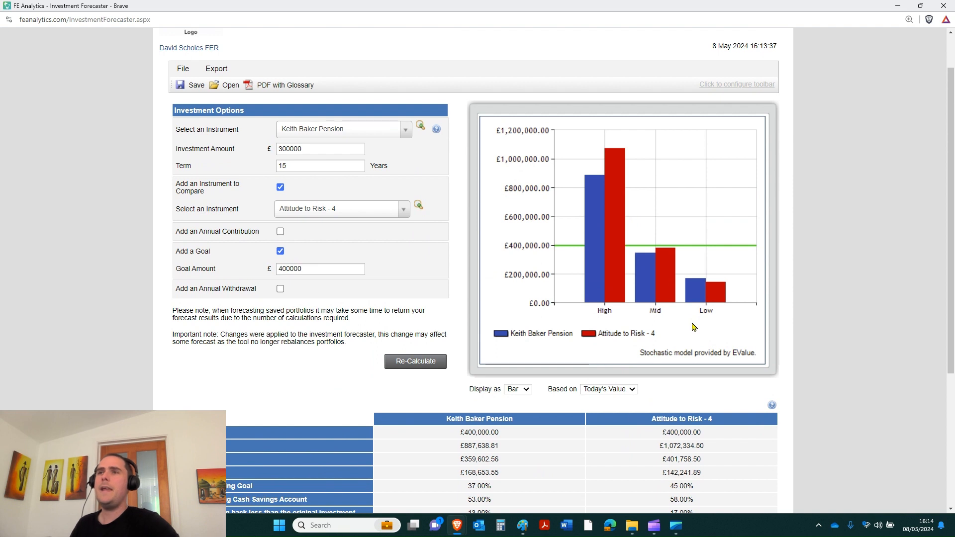
click(356, 210)
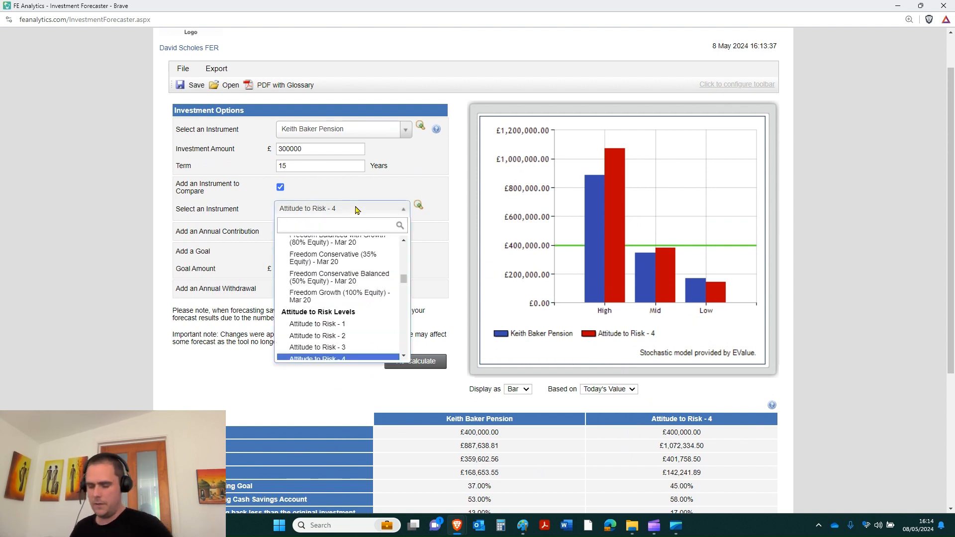
text(van)
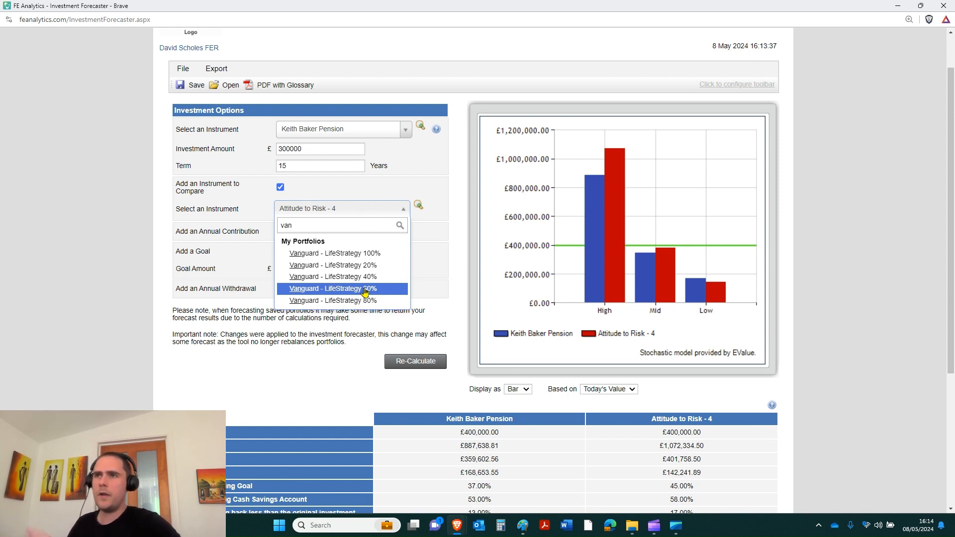
click(338, 301)
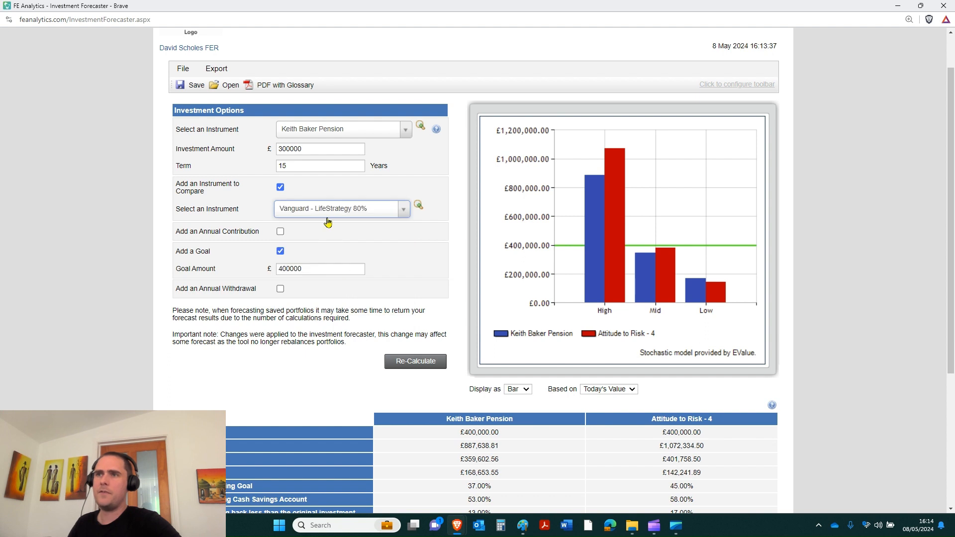
click(397, 367)
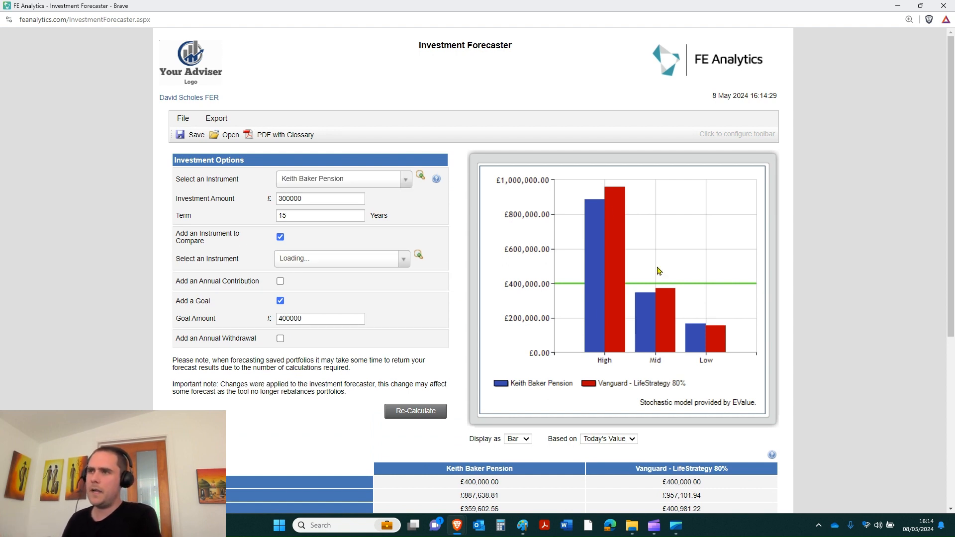
Remove the comparison instrument and the goal from the investment options.
scroll(645, 281, down, 1)
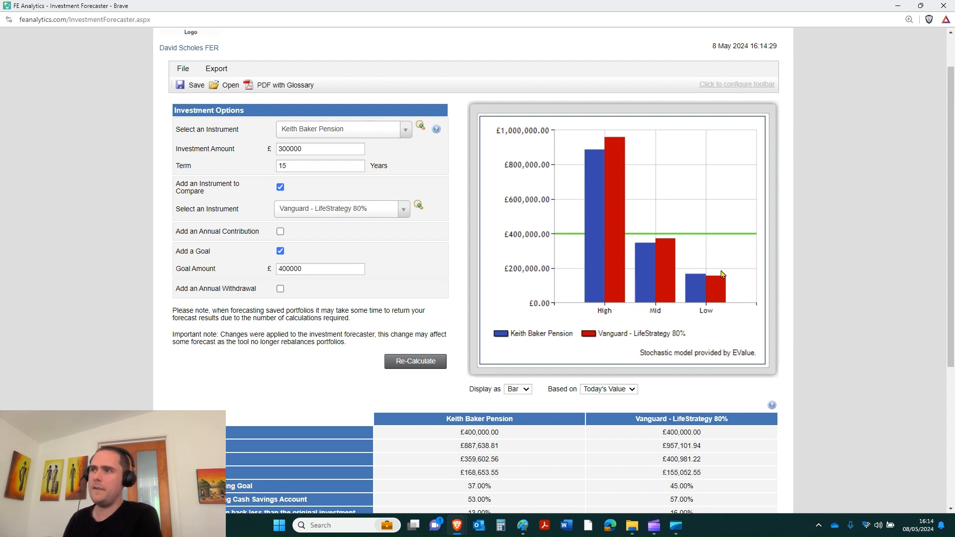
scroll(706, 223, down, 1)
scroll(706, 223, down, 2)
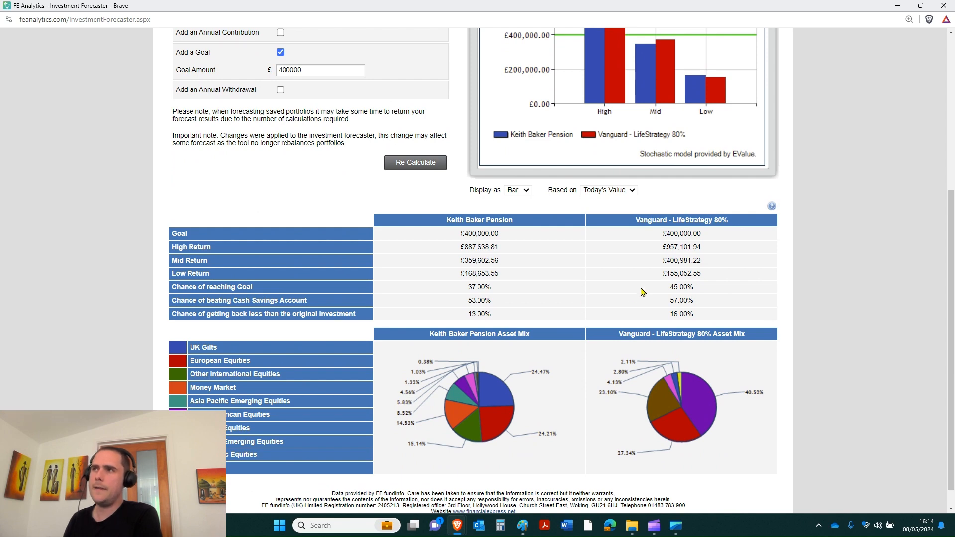
scroll(641, 292, up, 3)
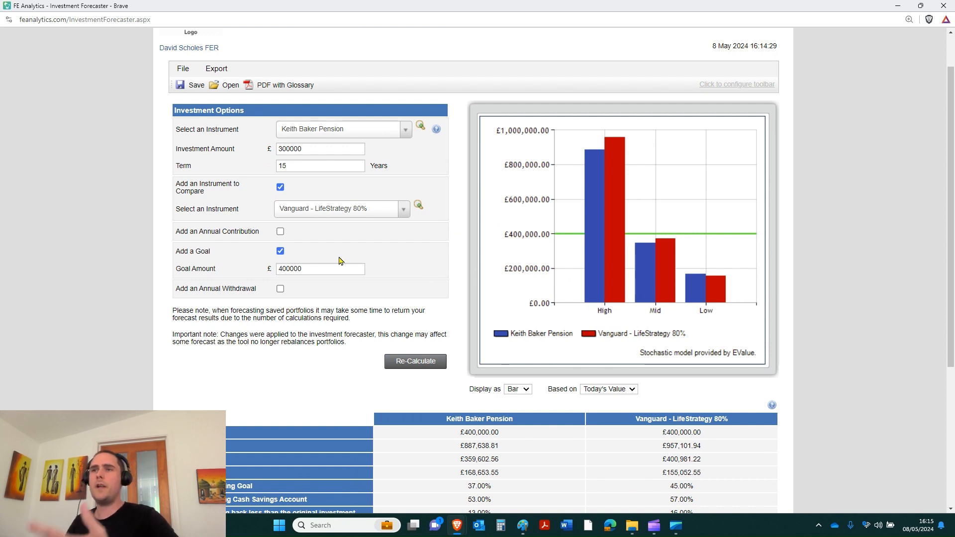
click(281, 188)
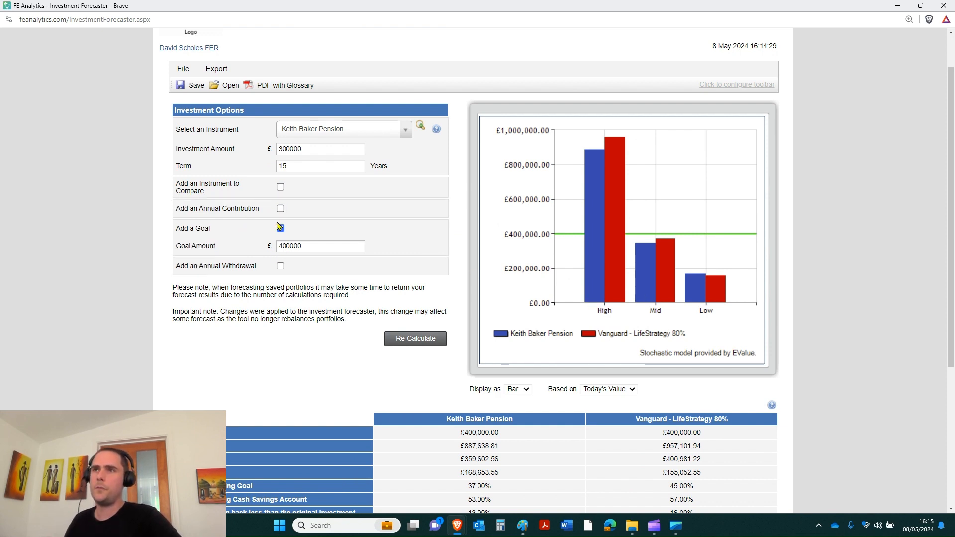
click(281, 228)
Select Vanguard - LifeStrategy 80% as the main instrument, with an investment amount of £600000 and a term of 20 years.
click(345, 136)
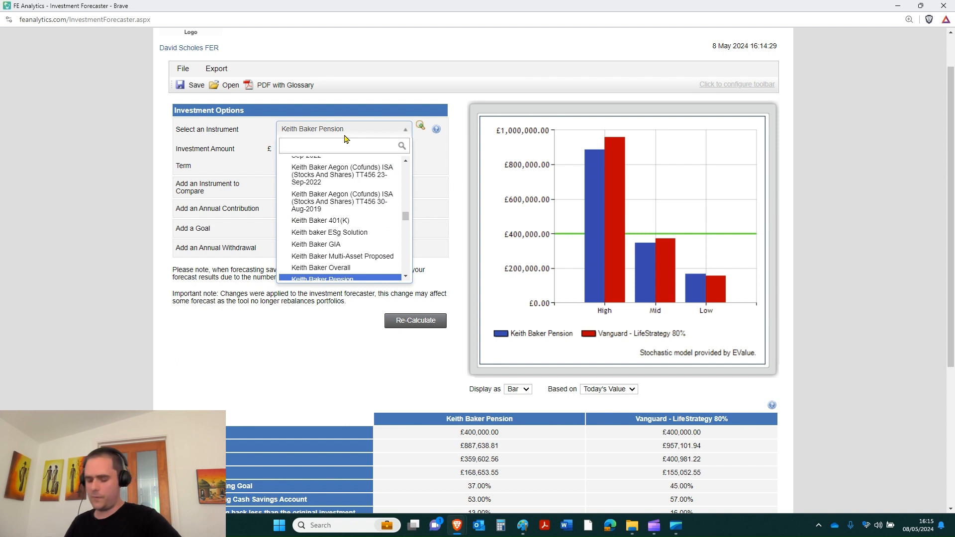
text(van)
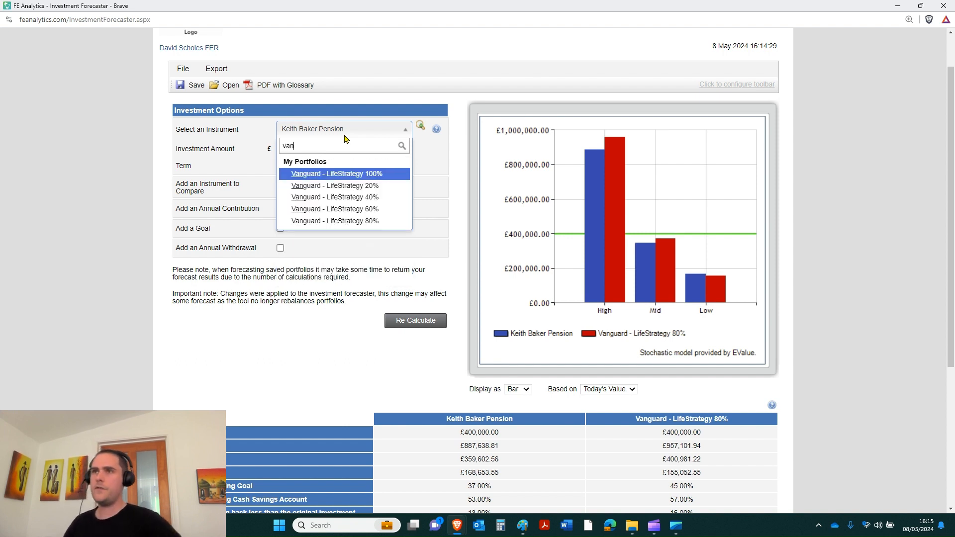
click(355, 220)
double_click(328, 149)
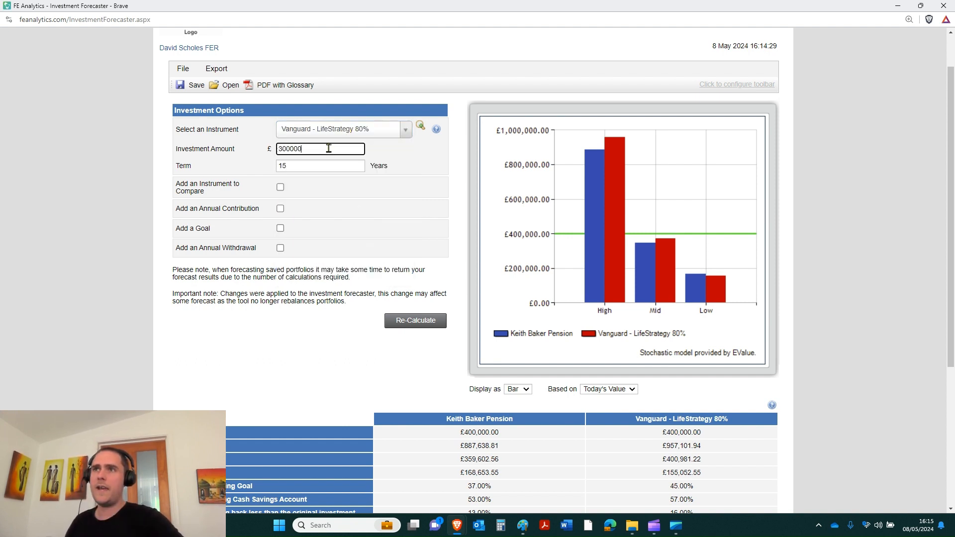
text(600000)
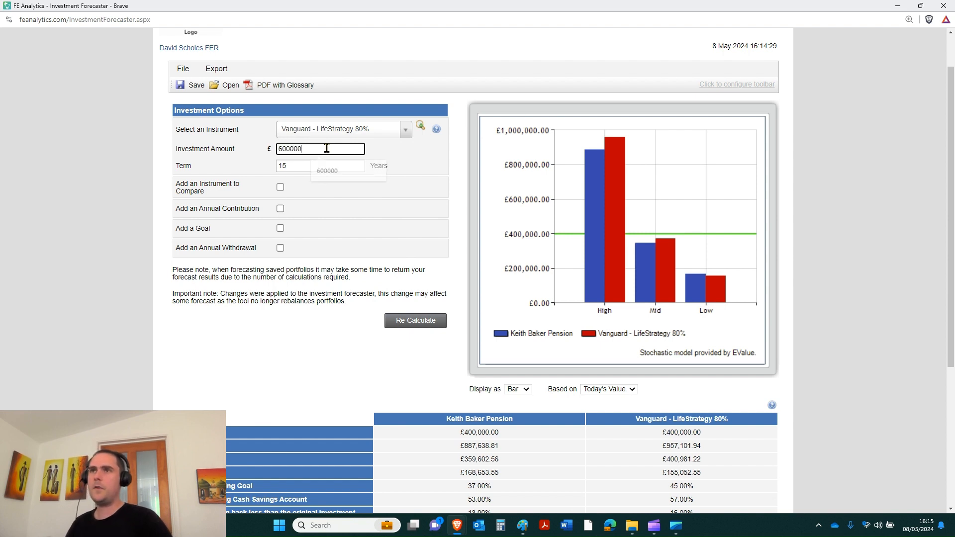
drag(314, 146, 268, 153)
double_click(292, 166)
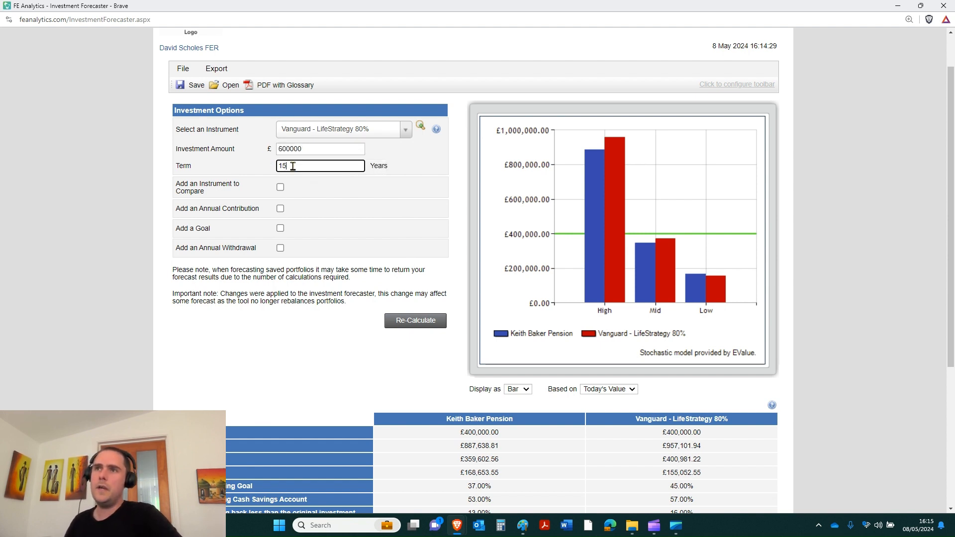
text(20)
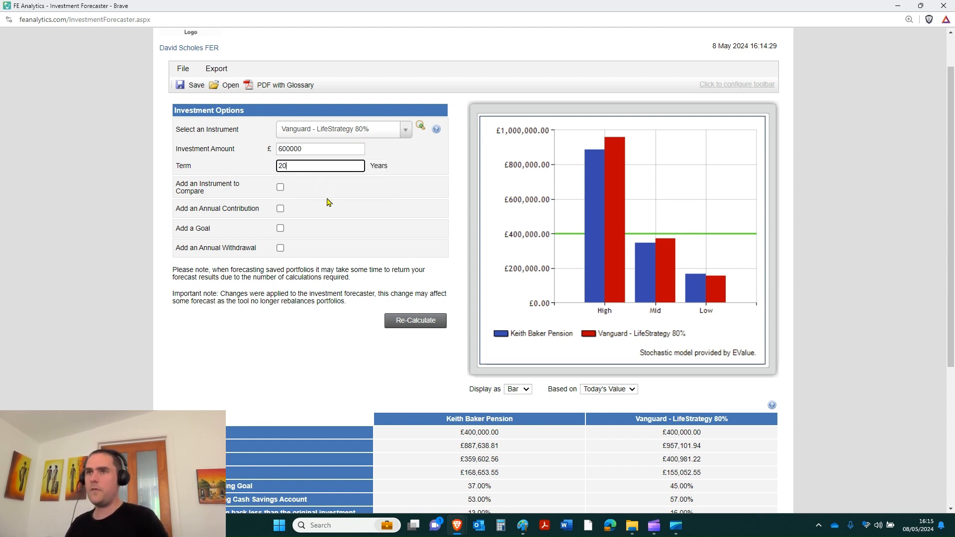
Recalculate the single-instrument forecast and display it as a Fan chart.
click(415, 319)
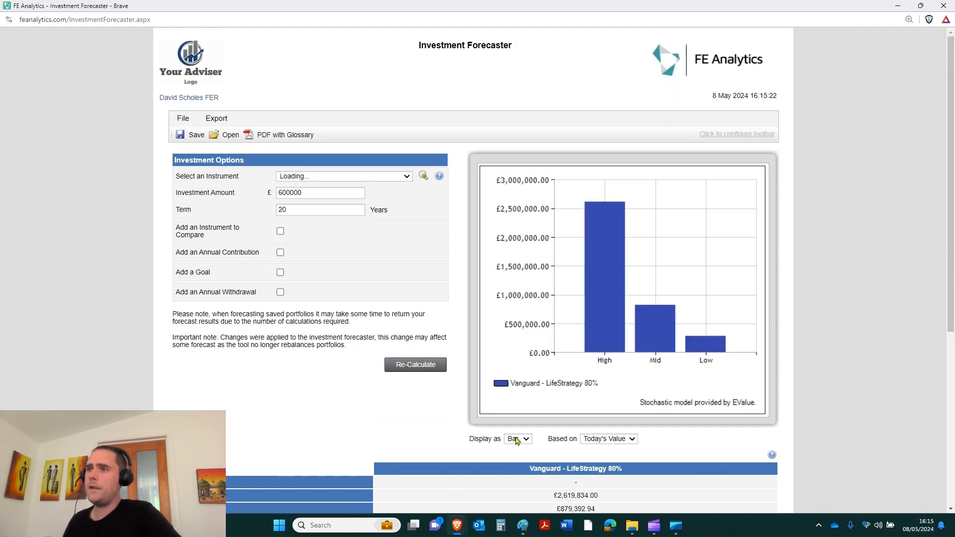
click(517, 439)
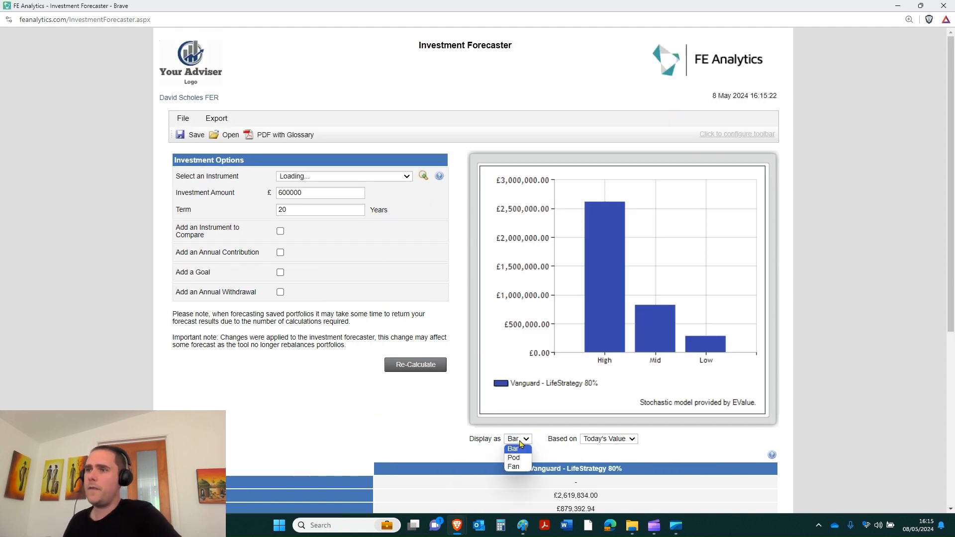
click(525, 467)
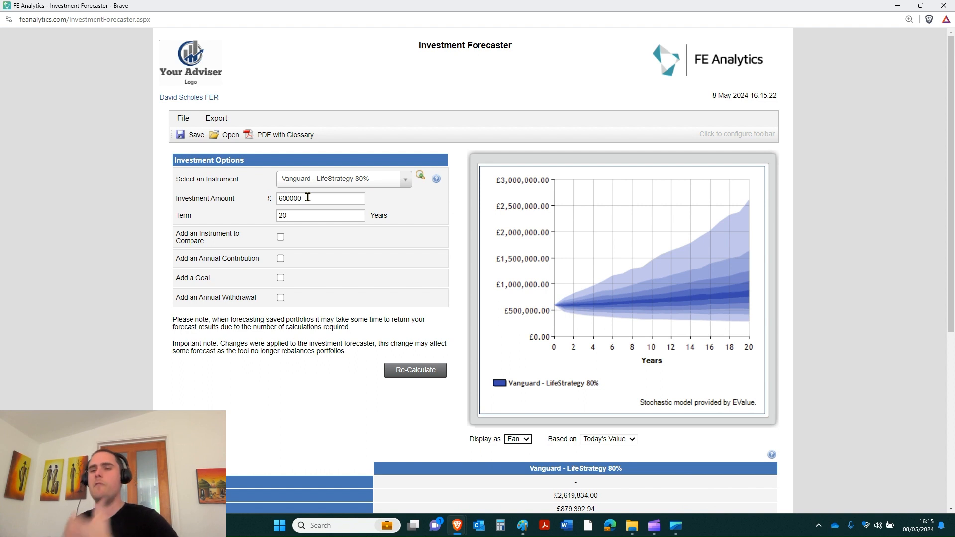
Add an annual withdrawal with a regular amount of £12000 that increases with Inflation.
triple_click(204, 260)
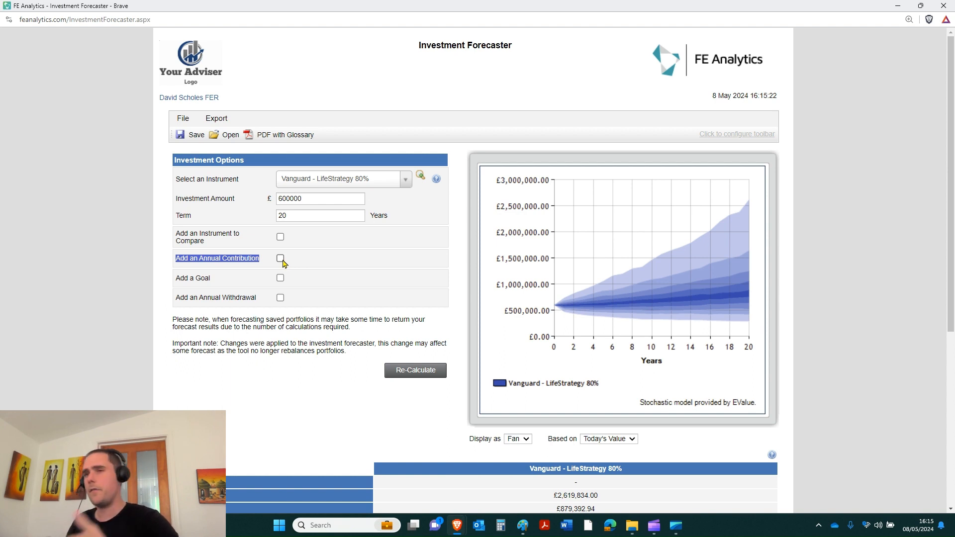
triple_click(232, 299)
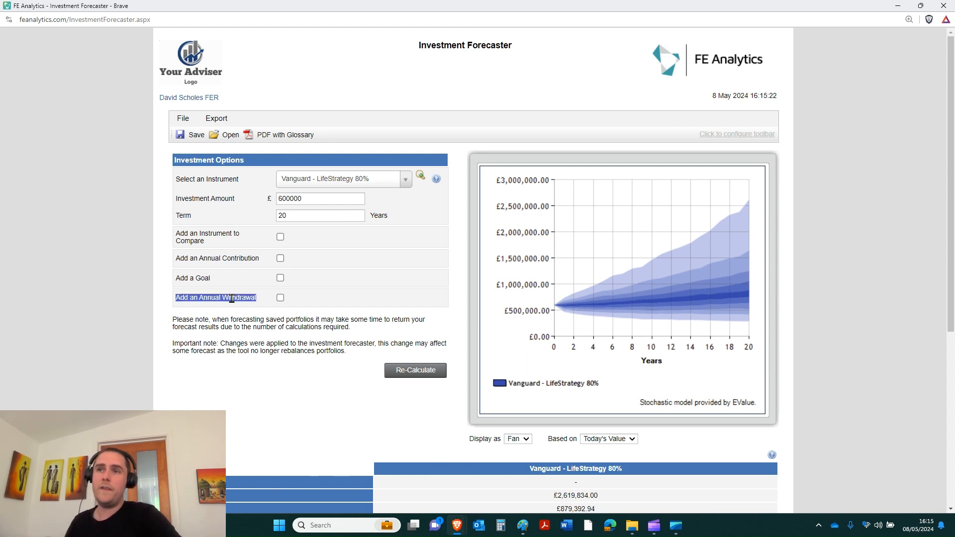
click(280, 297)
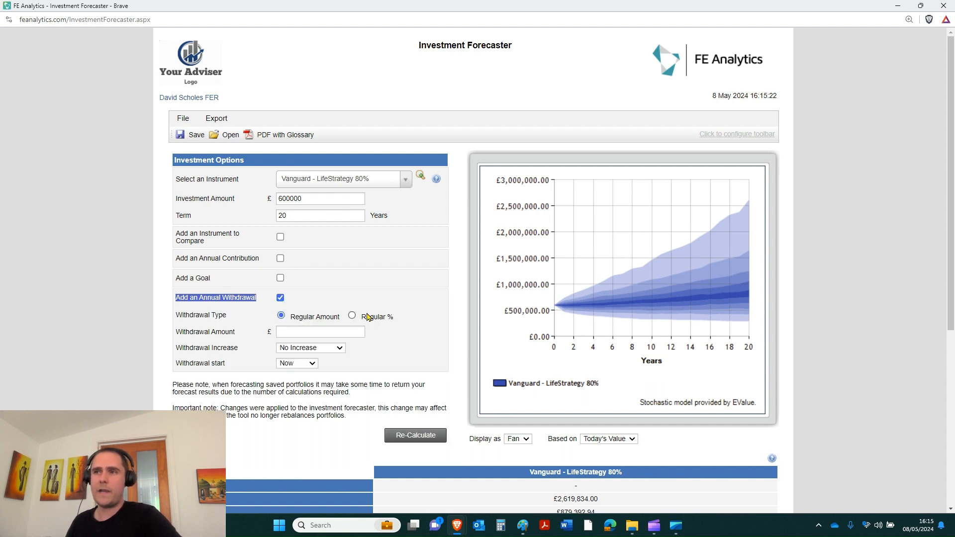
click(291, 329)
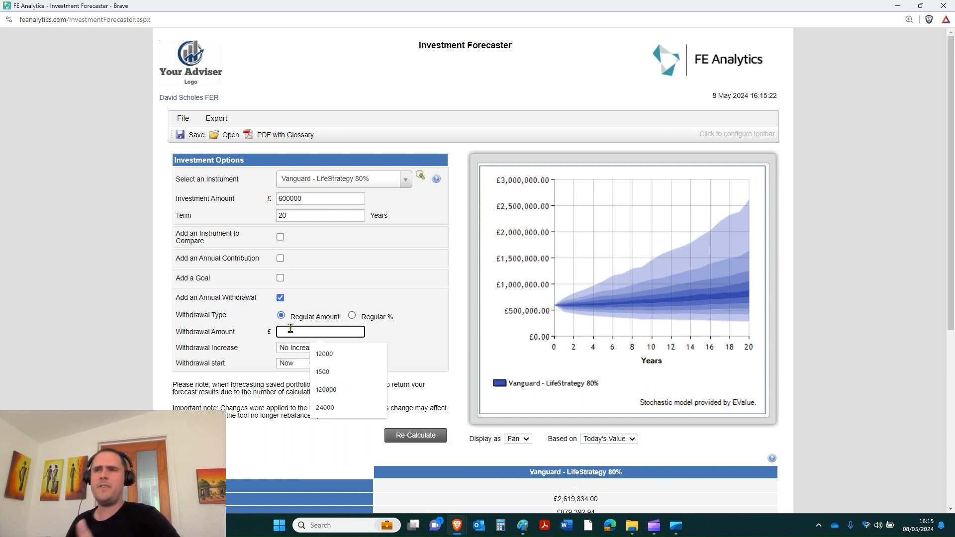
click(324, 354)
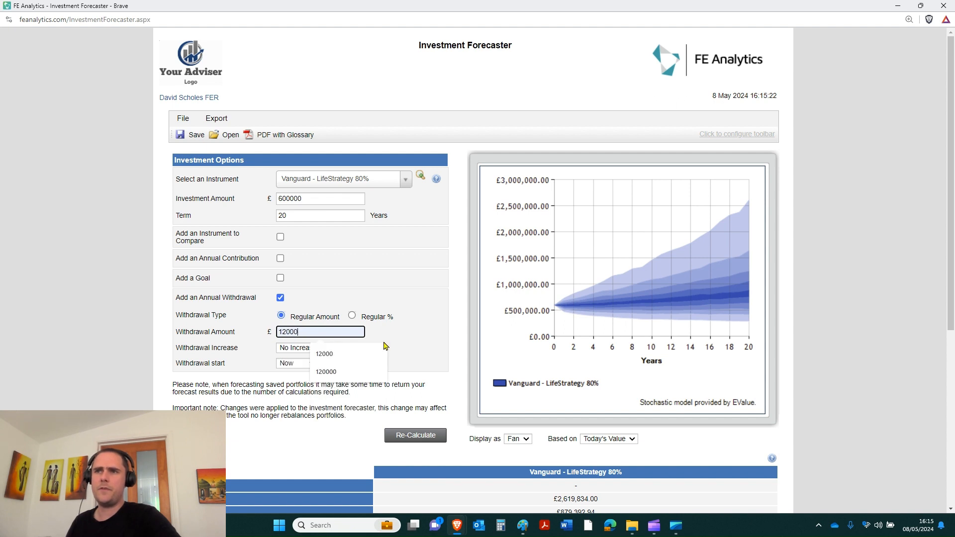
click(316, 351)
click(313, 349)
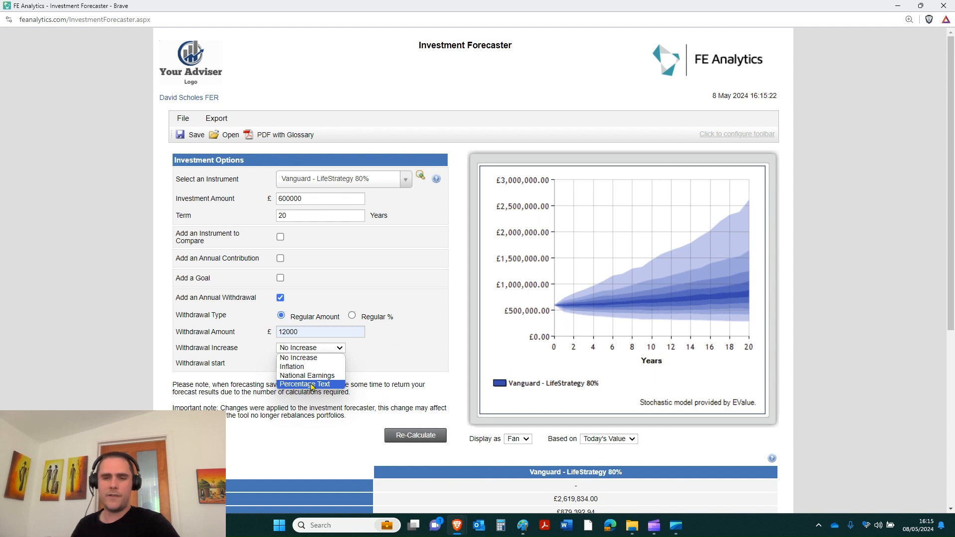
click(312, 369)
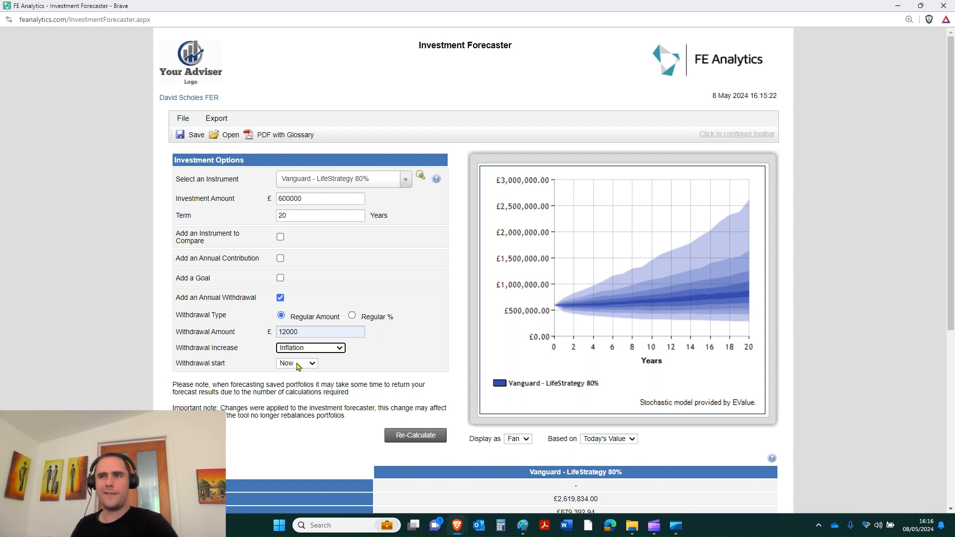
click(298, 365)
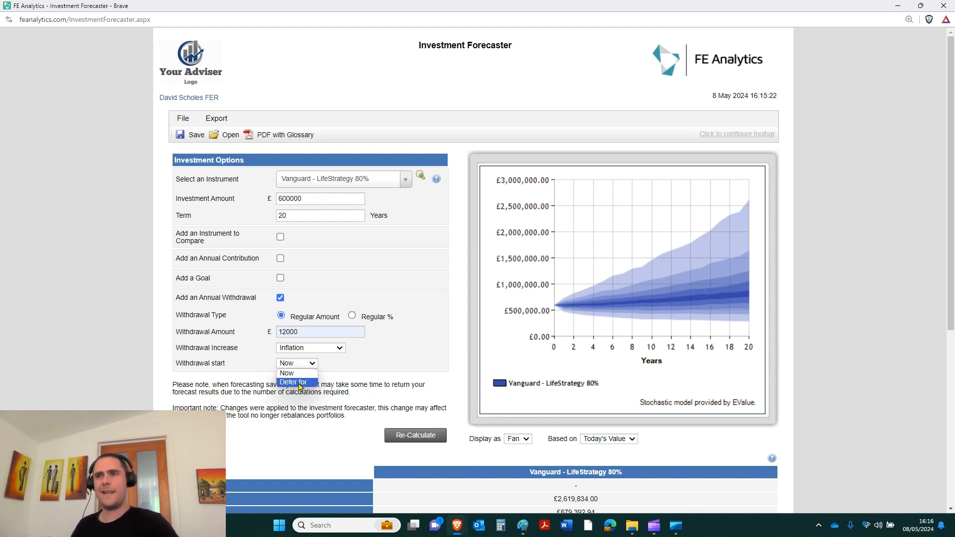
click(300, 383)
click(328, 363)
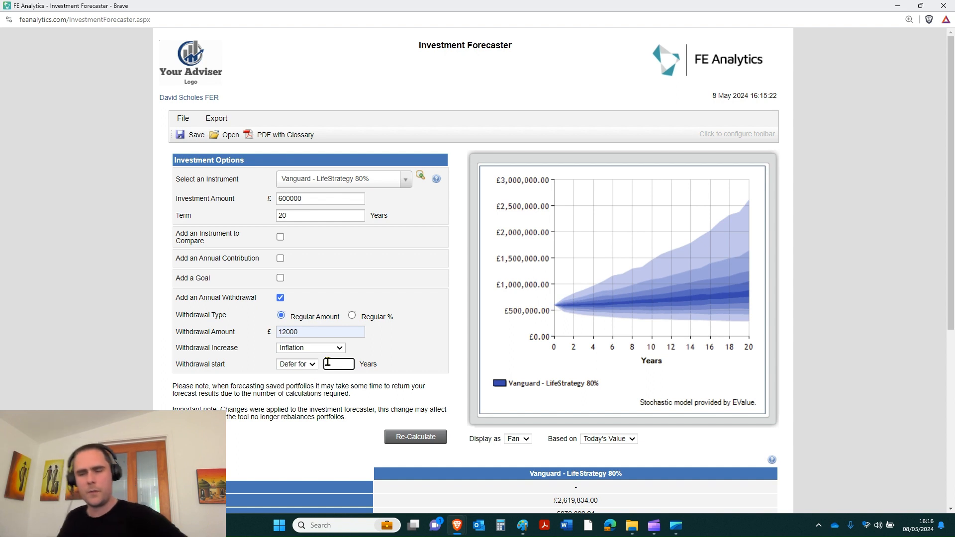
click(310, 365)
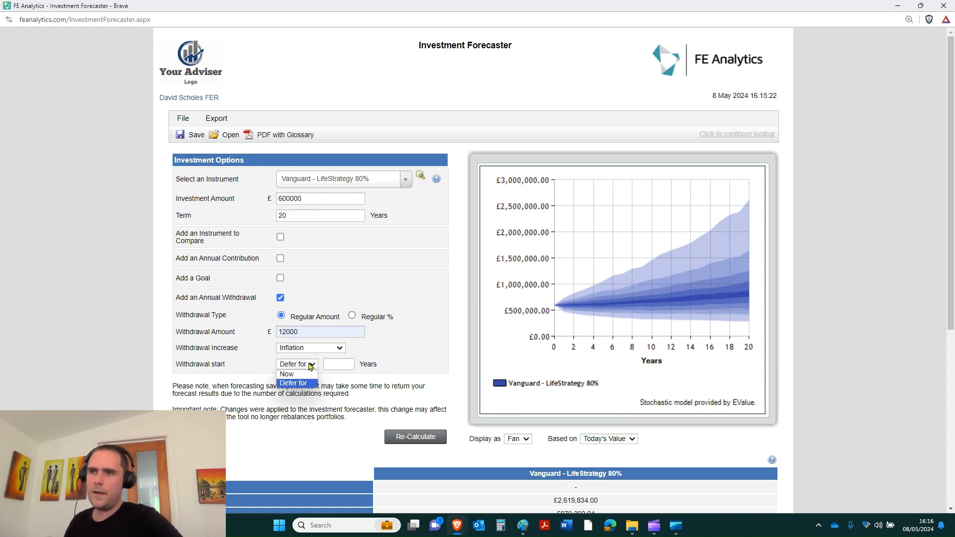
click(295, 375)
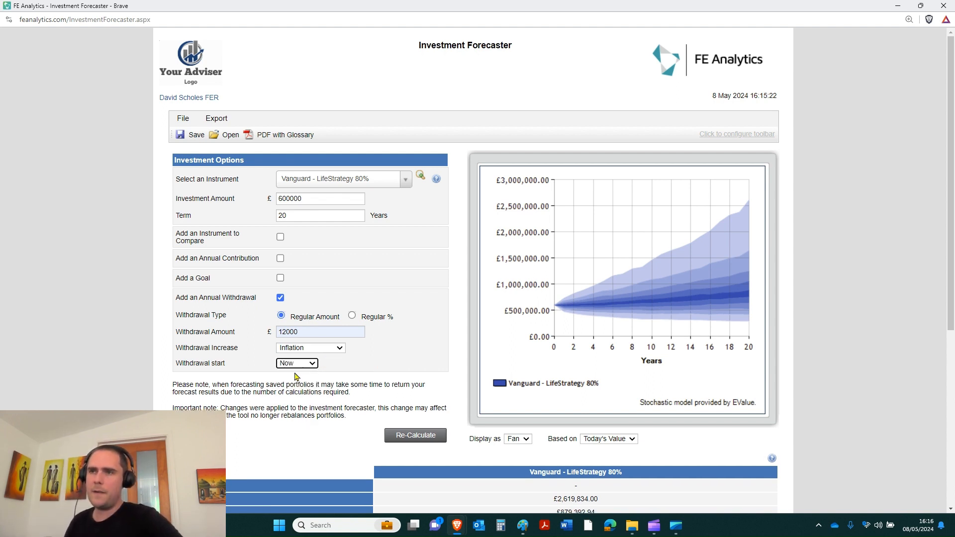
Recalculate the forecast with the annual withdrawal and examine the low, high and mid returns and the chance of getting back less than invested.
click(410, 438)
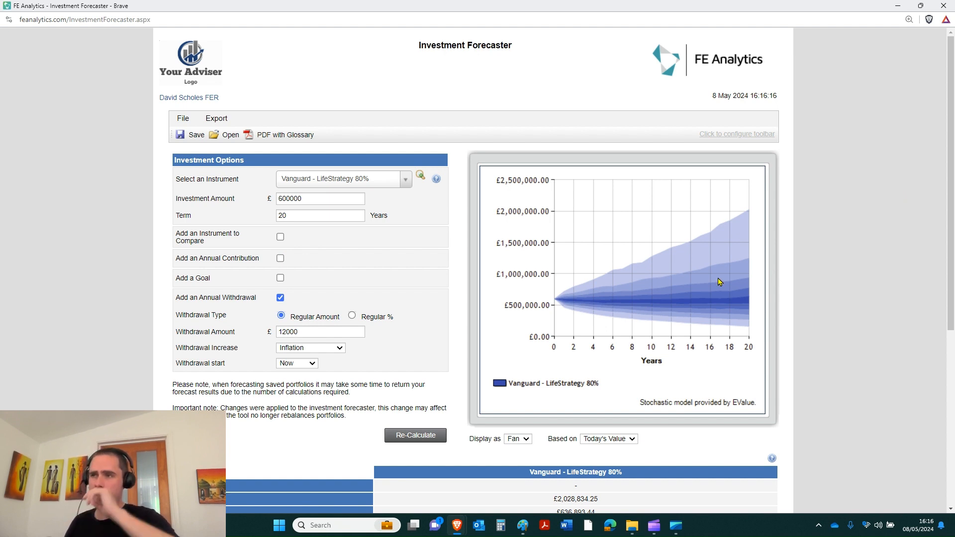
scroll(744, 247, down, 4)
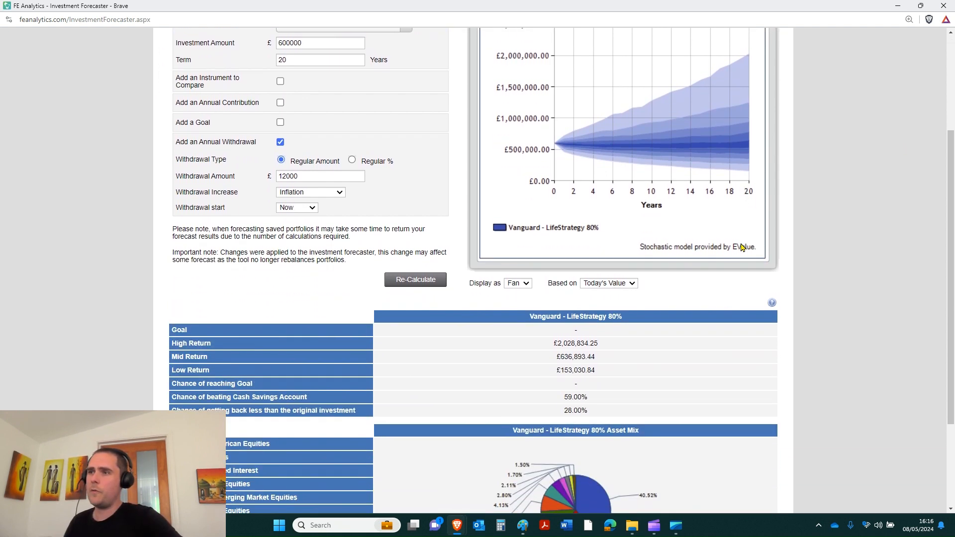
double_click(571, 327)
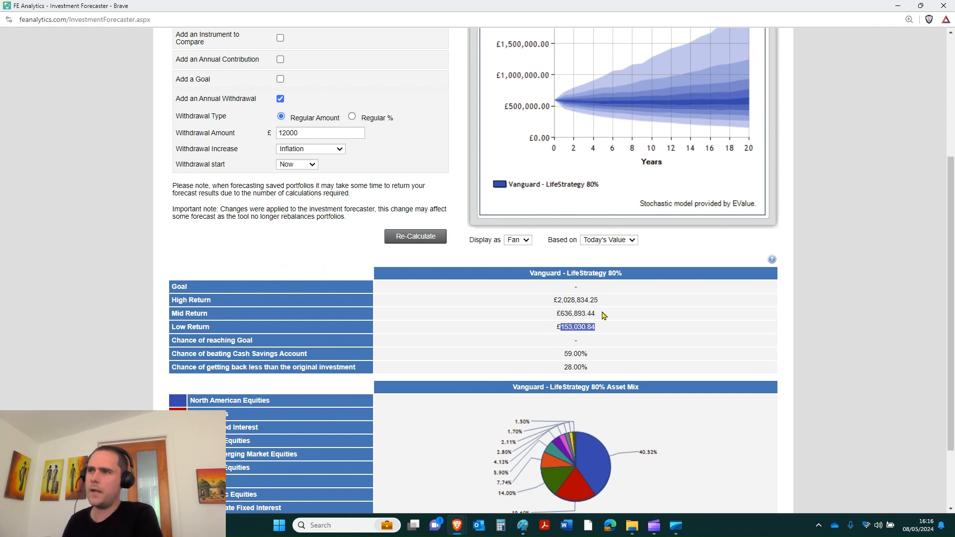
double_click(568, 299)
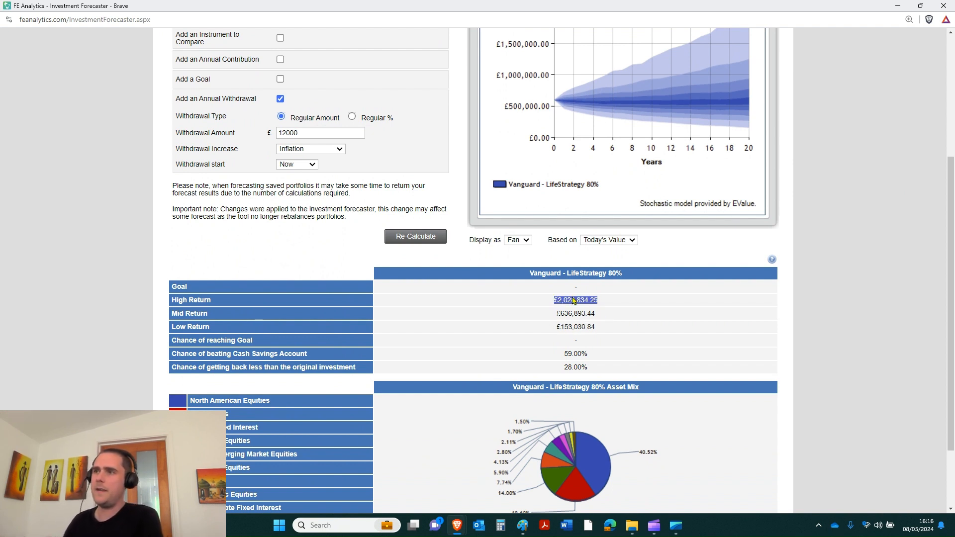
double_click(571, 313)
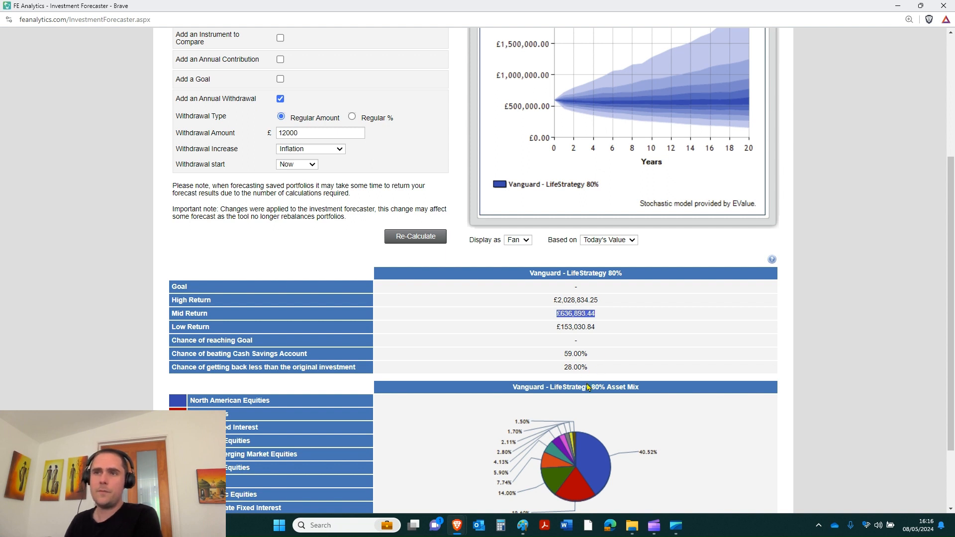
scroll(577, 317, down, 1)
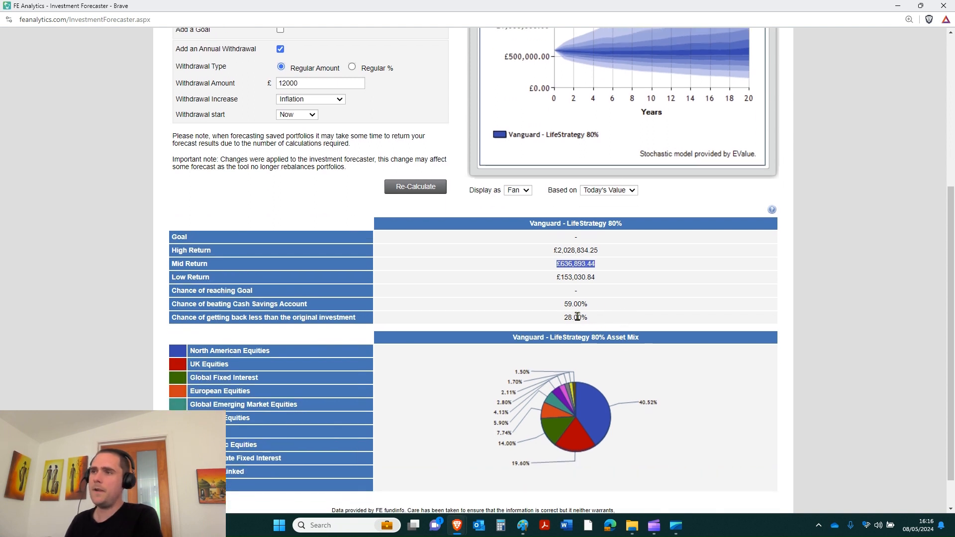
double_click(578, 317)
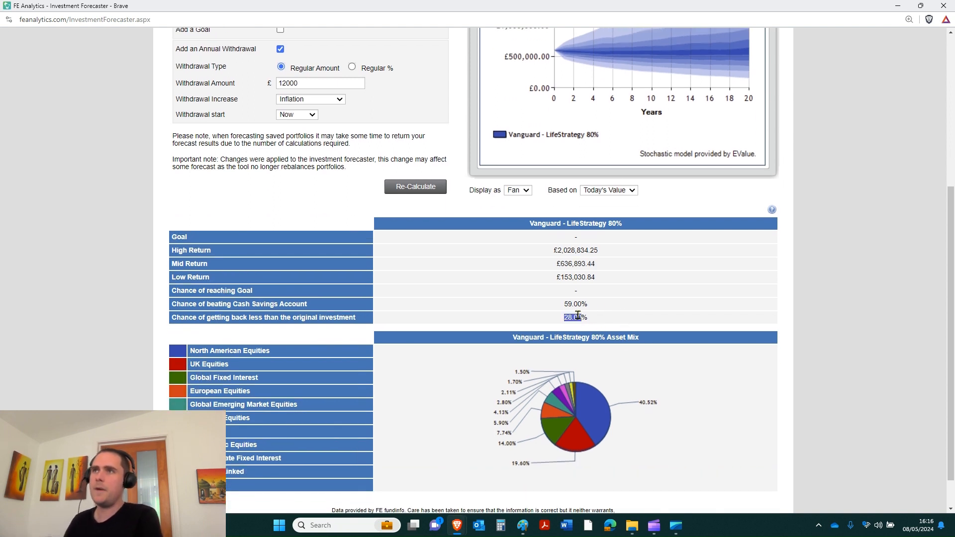
scroll(579, 318, down, 1)
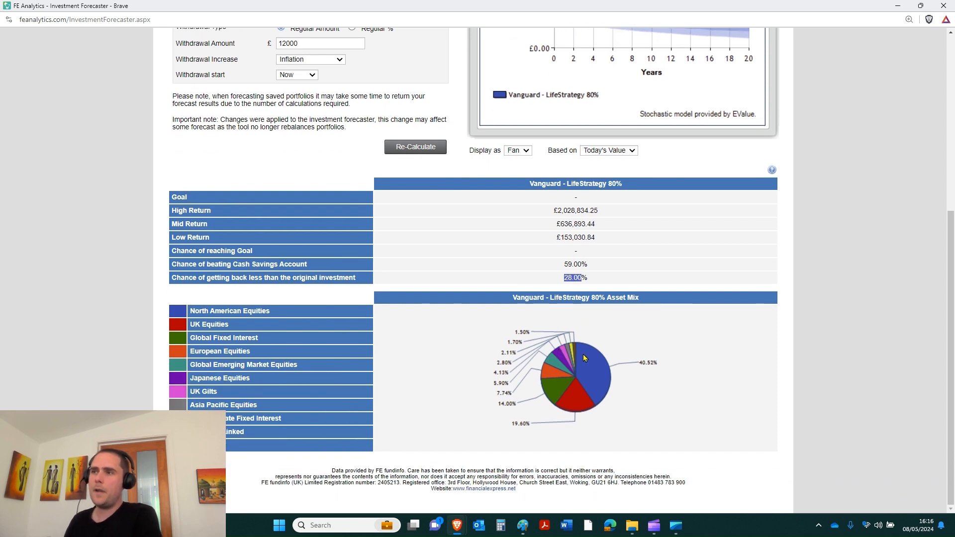
scroll(581, 356, up, 6)
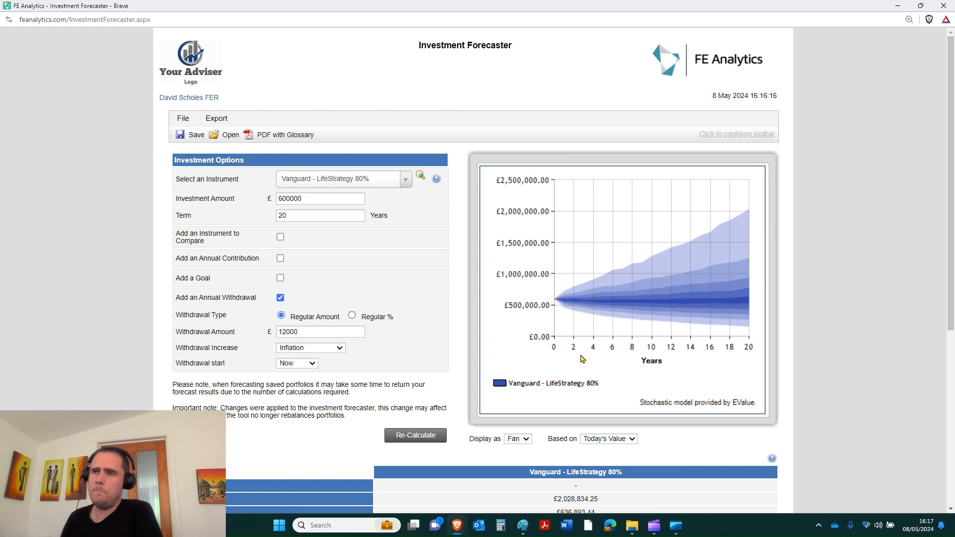
Generate the forecast report as a PDF with glossary, review both of its pages full-screen, and close it.
click(282, 135)
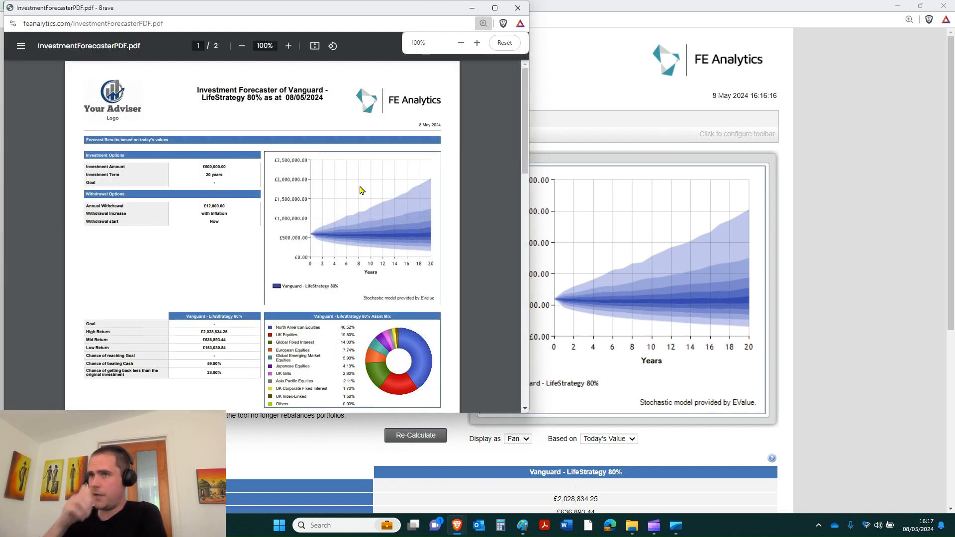
click(494, 8)
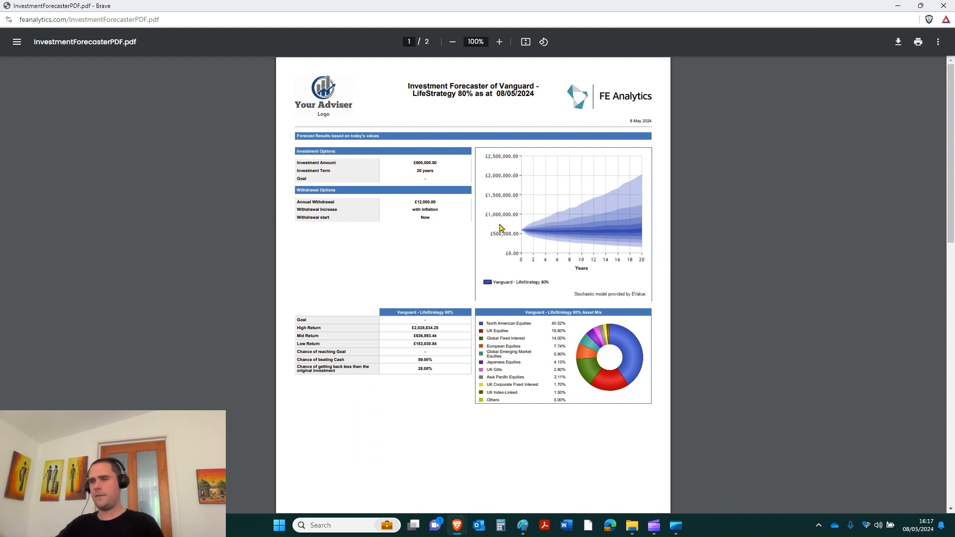
scroll(501, 229, down, 7)
scroll(500, 230, down, 5)
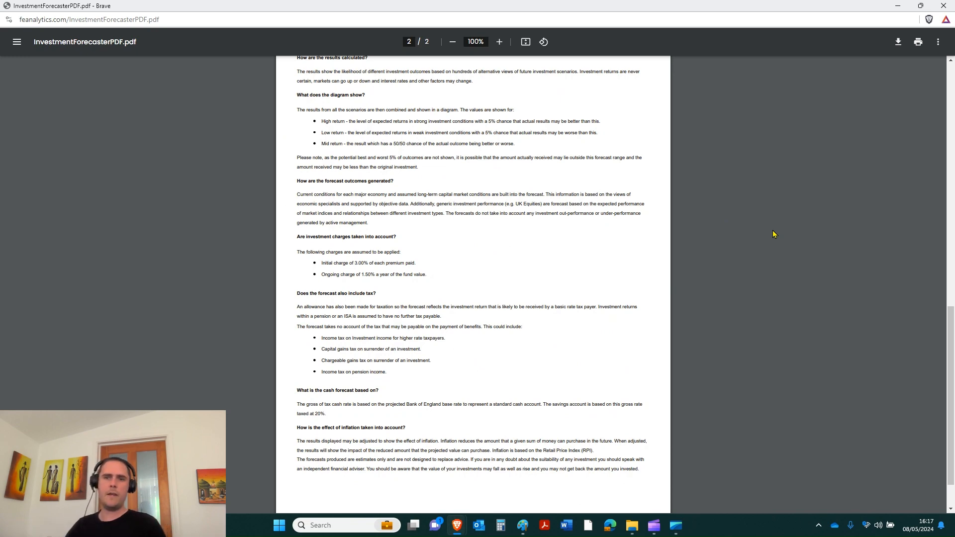
scroll(773, 231, up, 15)
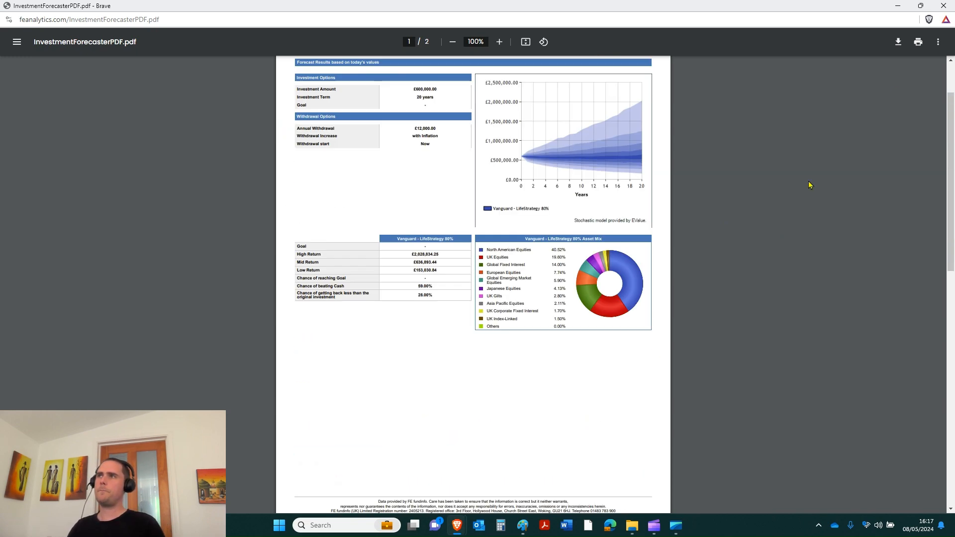
click(944, 6)
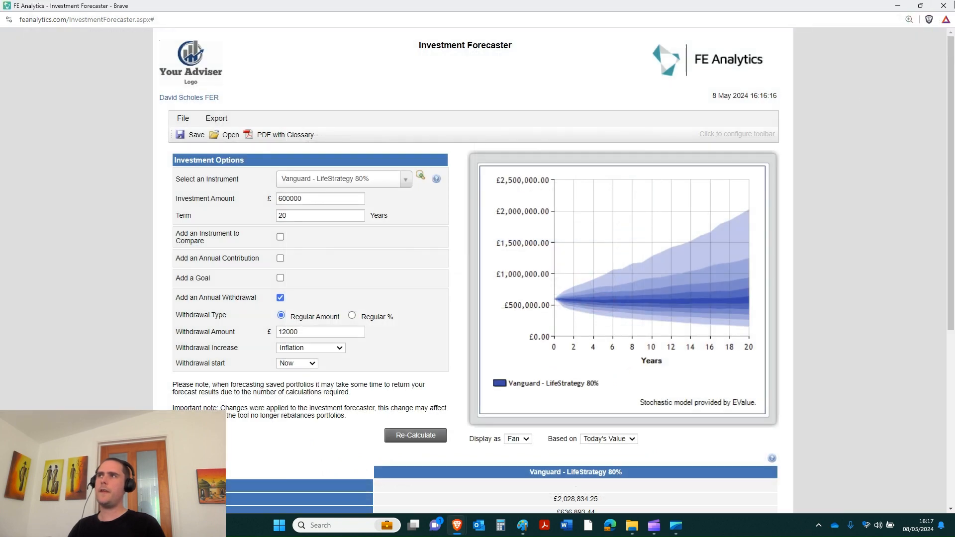
Close the Investment Forecaster and open the Contact Us page with the customer support details.
click(944, 6)
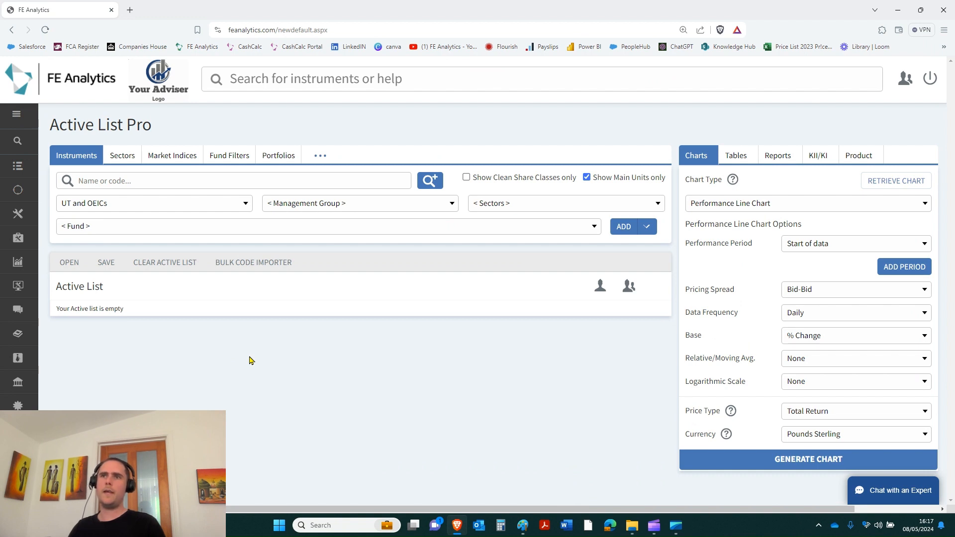
mouse_move(18, 400)
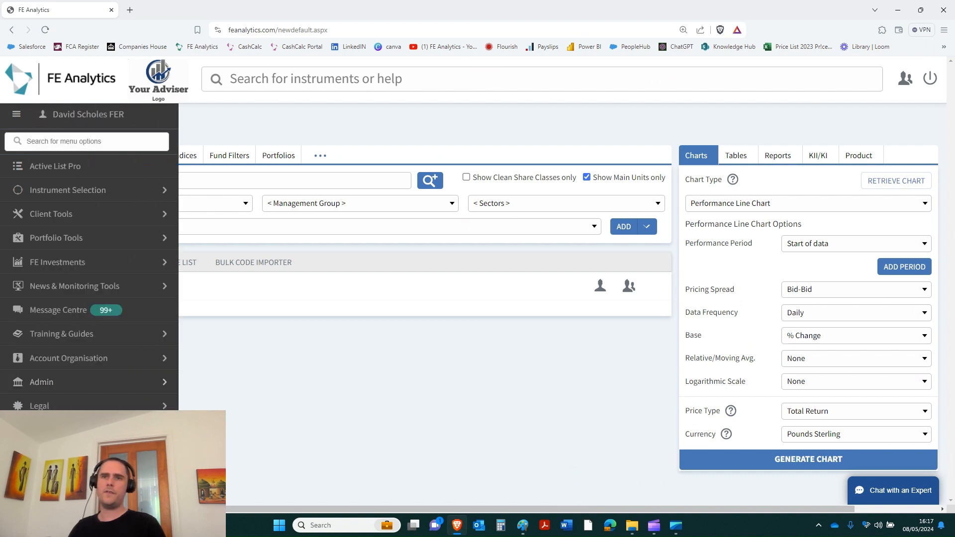
click(45, 431)
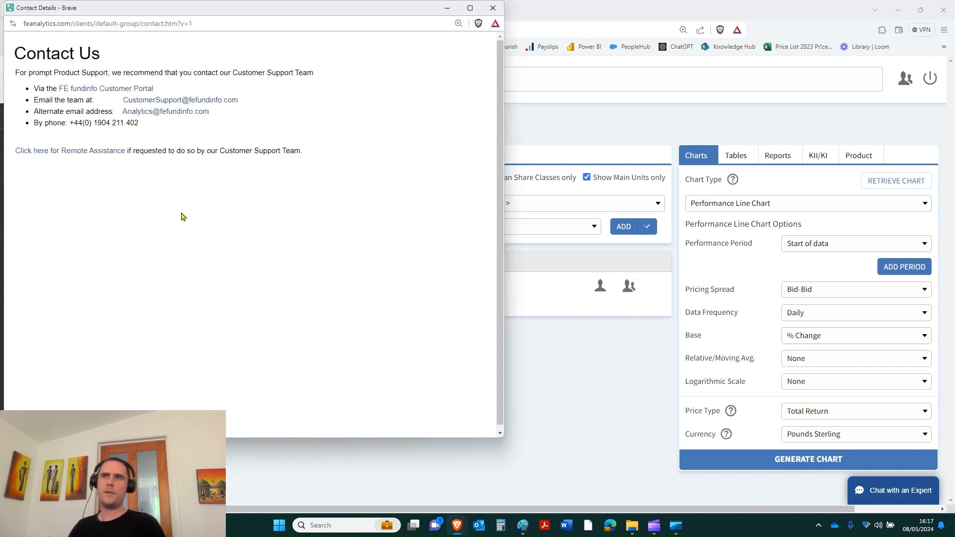